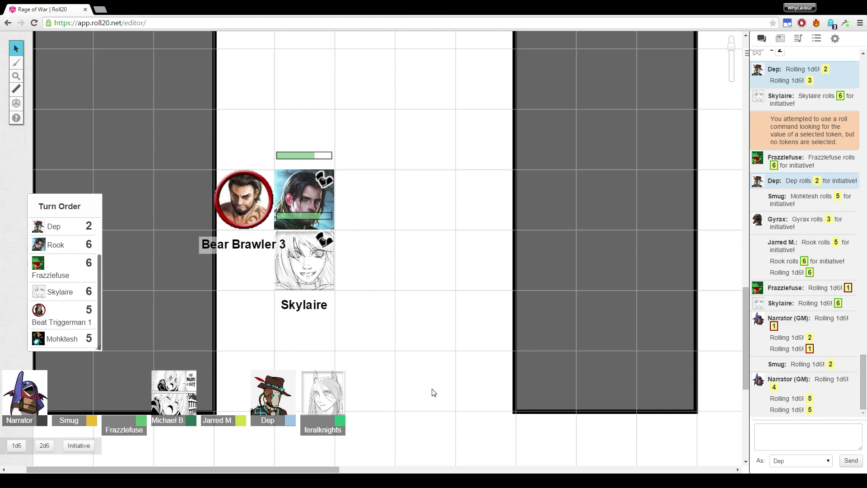
scroll(433, 393, up, 3)
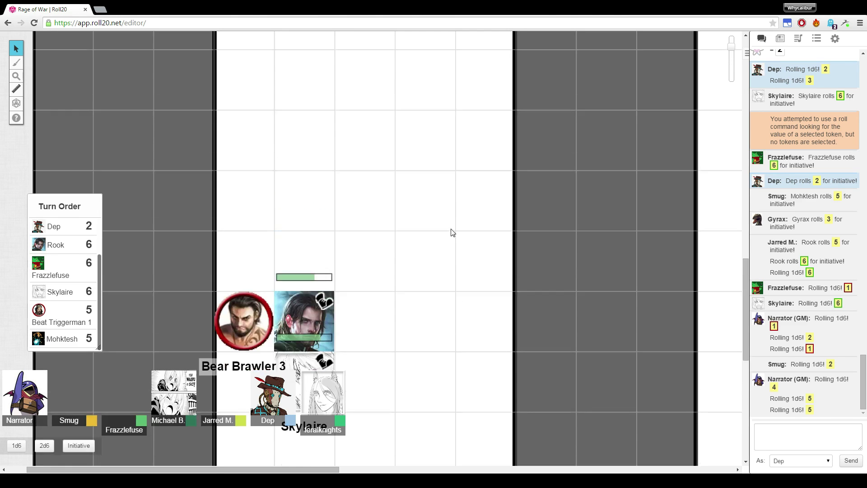
scroll(448, 231, up, 5)
scroll(451, 217, up, 4)
scroll(452, 209, down, 3)
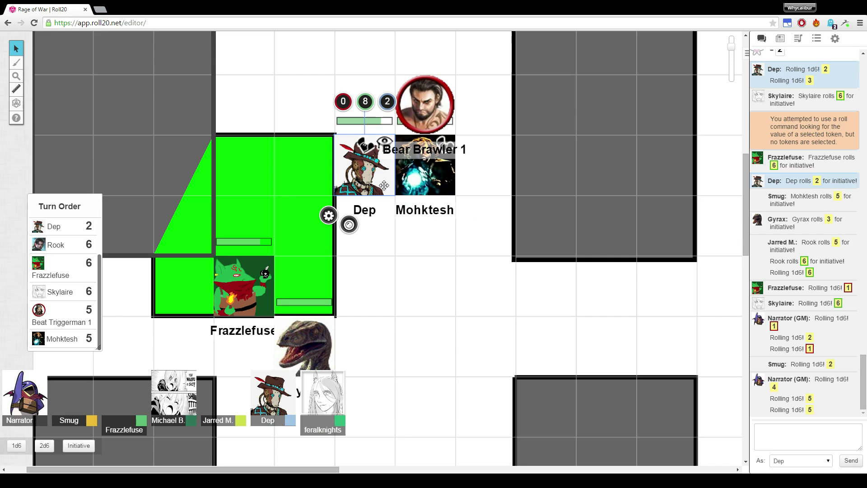
scroll(557, 184, up, 1)
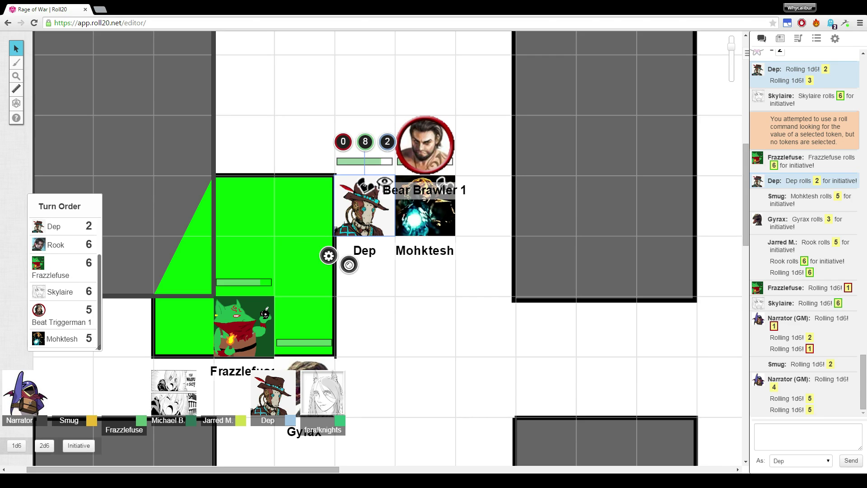
Release the held Dep token onto the map.
click(246, 265)
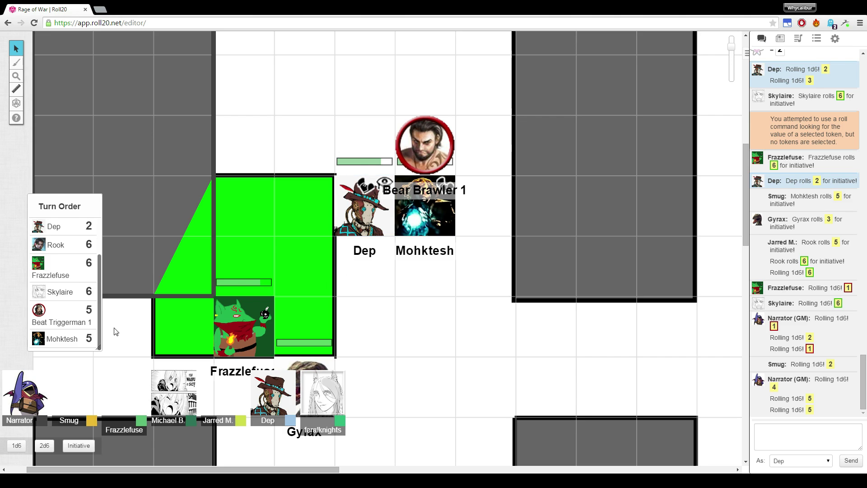
scroll(247, 265, up, 5)
scroll(247, 265, down, 5)
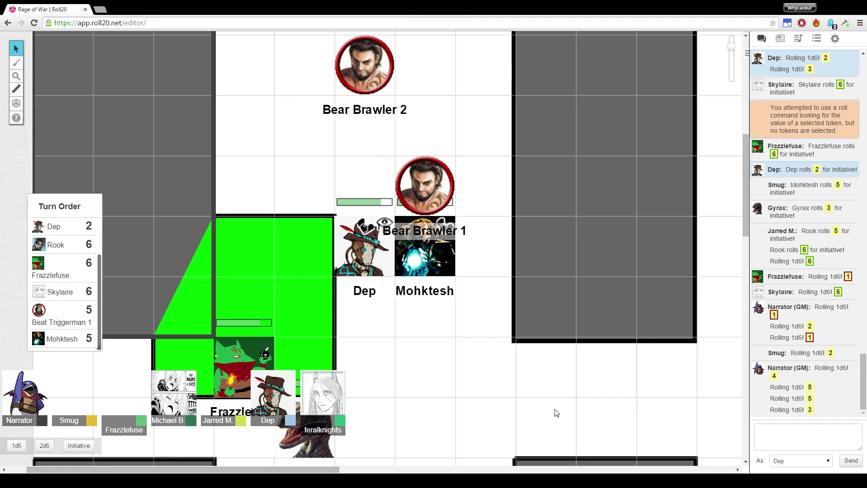
scroll(562, 308, down, 1)
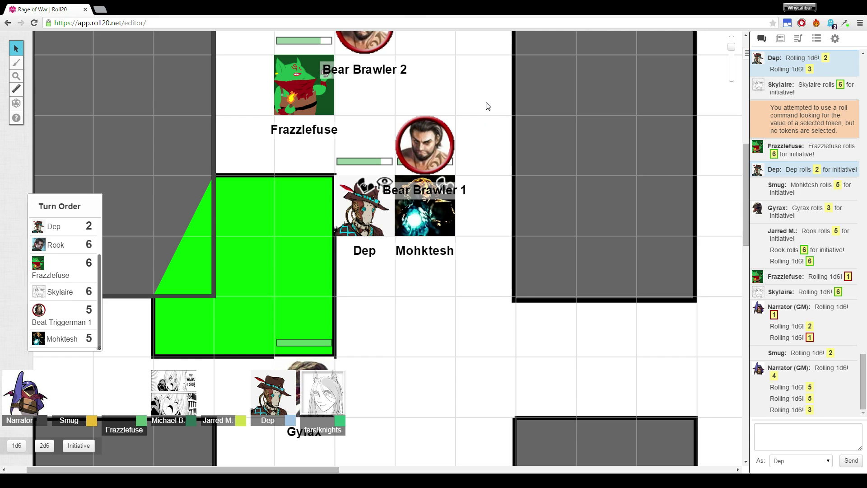
scroll(540, 154, up, 1)
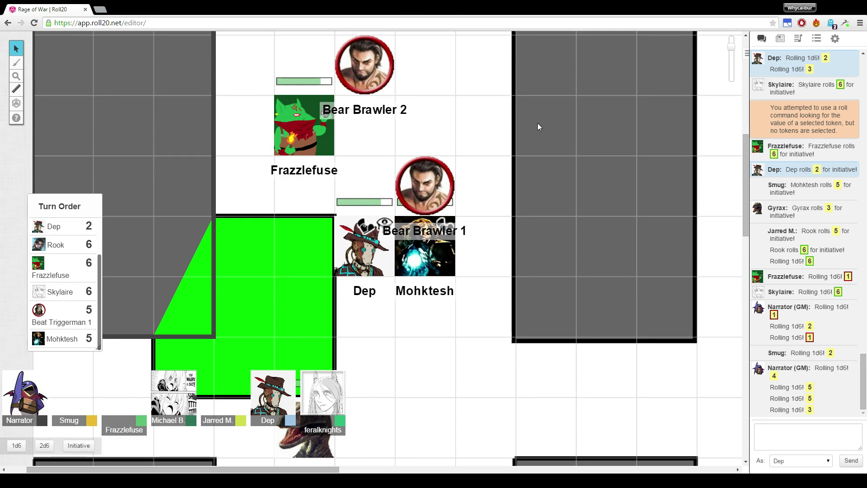
scroll(538, 123, down, 1)
scroll(539, 129, up, 3)
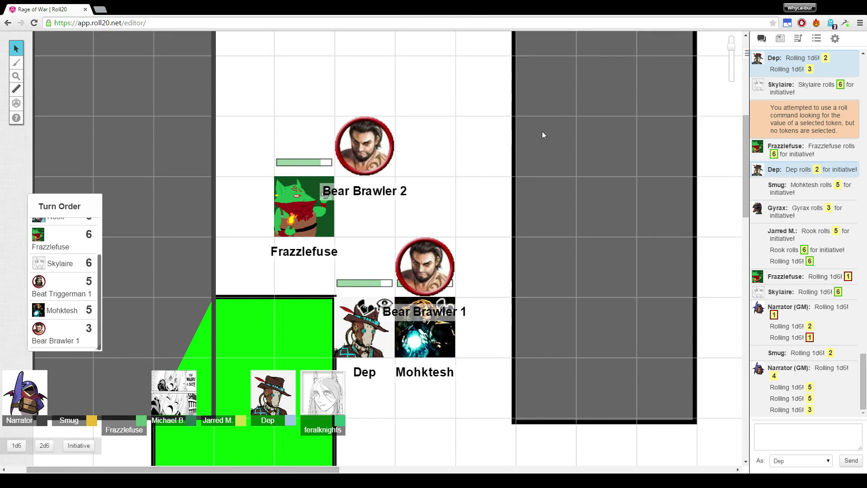
scroll(544, 130, up, 4)
scroll(552, 112, up, 3)
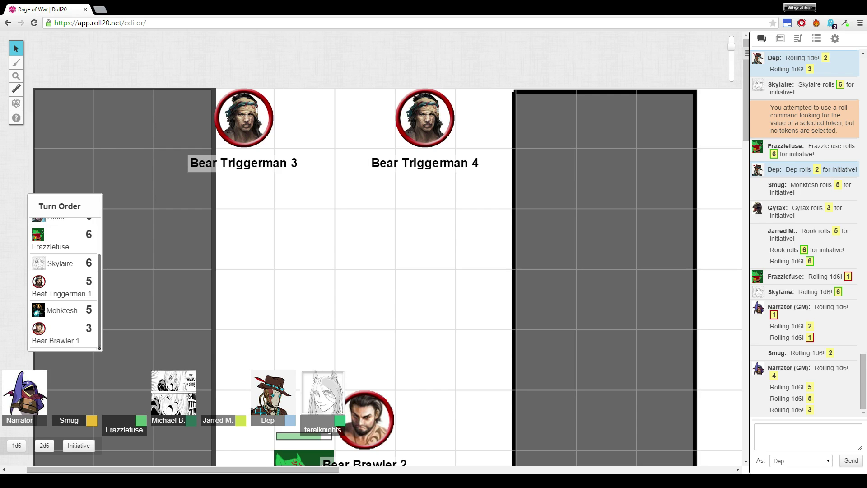
scroll(171, 246, down, 3)
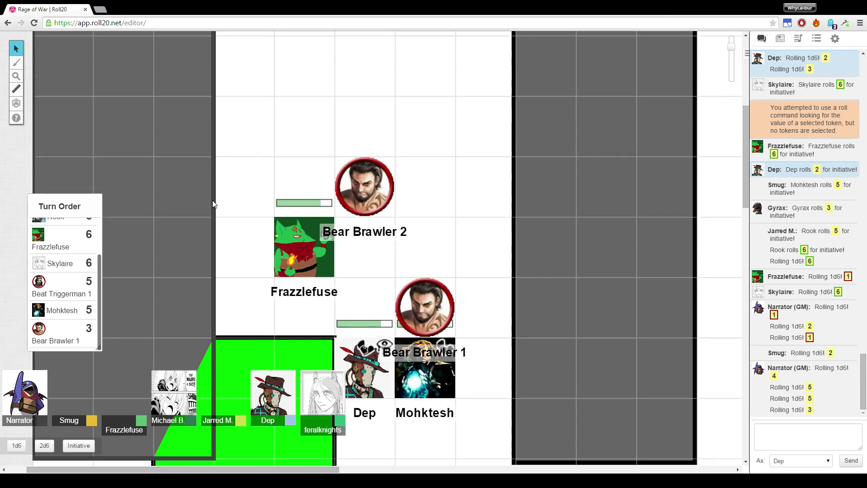
scroll(212, 200, down, 3)
scroll(212, 200, down, 2)
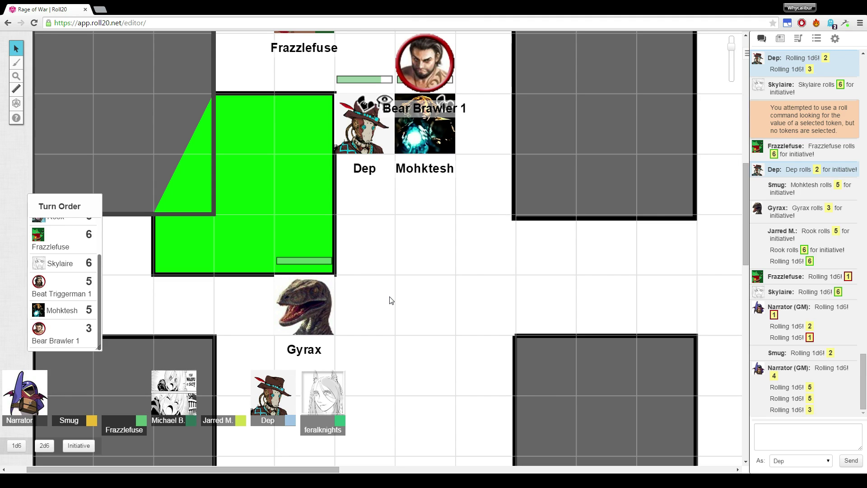
scroll(417, 284, up, 5)
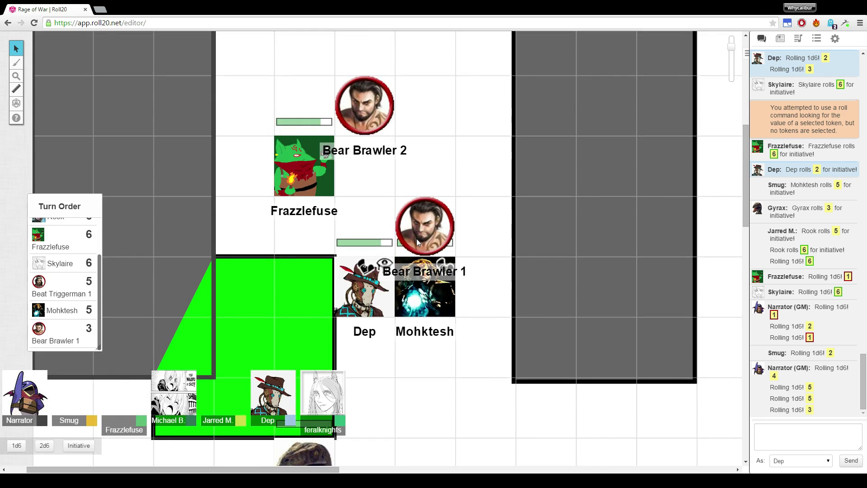
scroll(416, 239, down, 3)
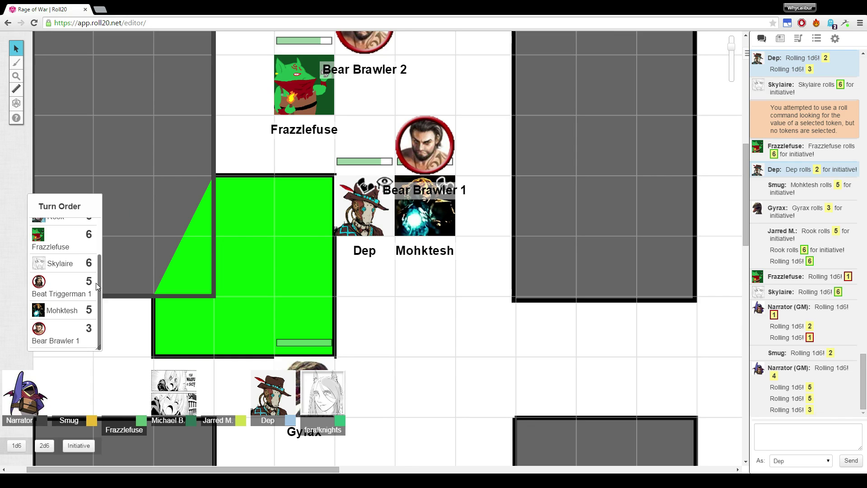
Widen the Turn Order tracker slightly by dragging its resize corner upward.
mouse_move(101, 285)
mouse_down()
mouse_move(110, 264)
mouse_move(103, 217)
mouse_up()
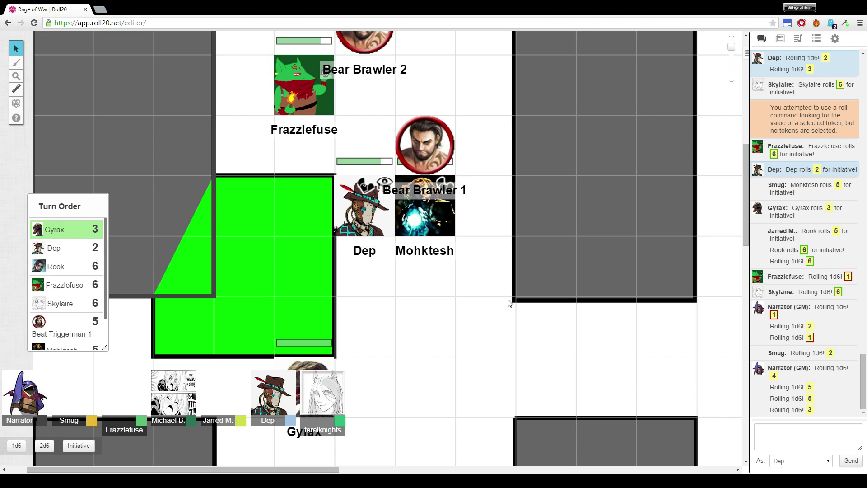
scroll(512, 303, down, 3)
scroll(512, 303, down, 2)
scroll(512, 302, up, 3)
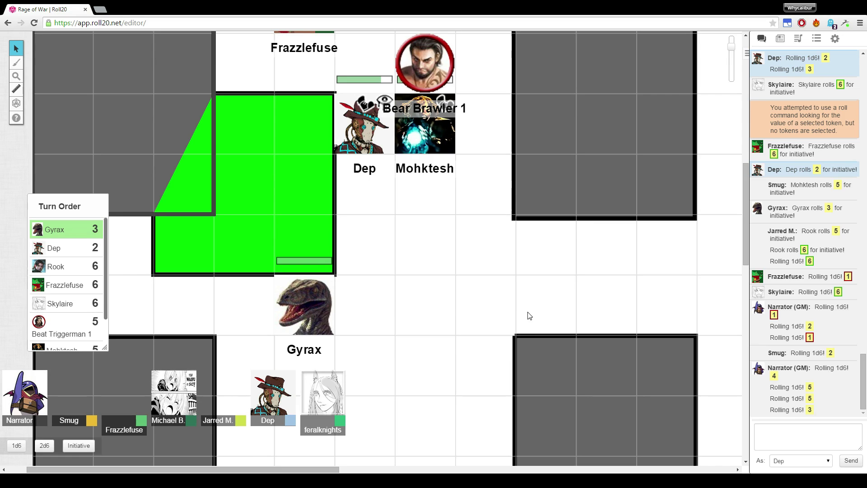
scroll(497, 272, up, 3)
scroll(496, 272, up, 5)
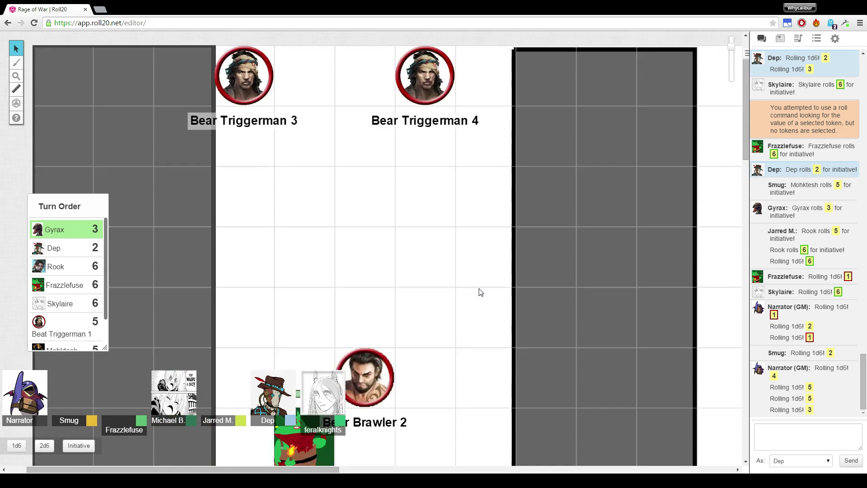
scroll(497, 272, down, 5)
scroll(477, 295, down, 3)
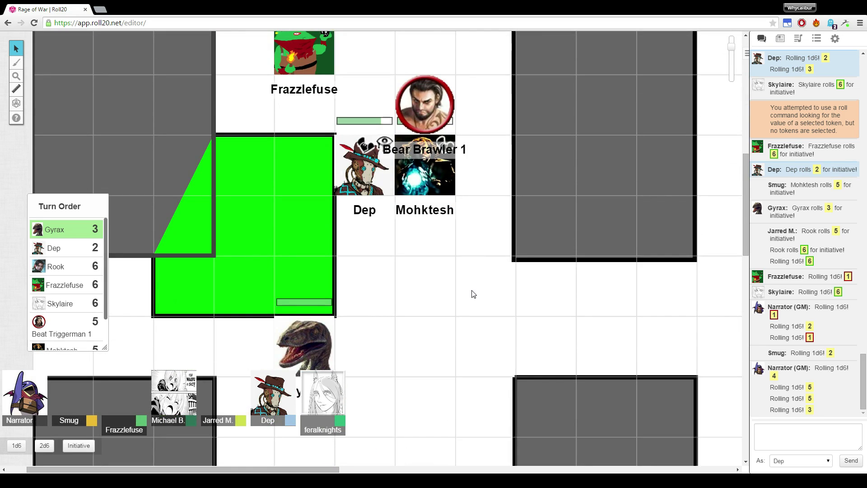
scroll(477, 294, down, 5)
scroll(477, 295, up, 3)
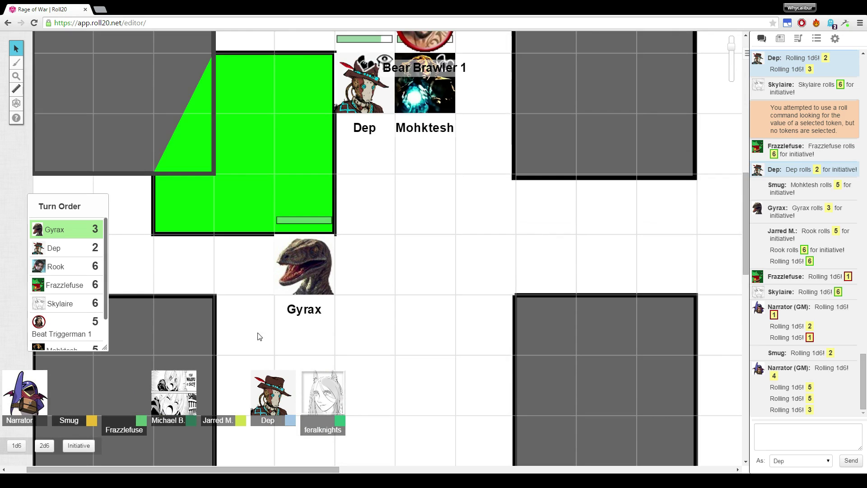
scroll(282, 316, up, 1)
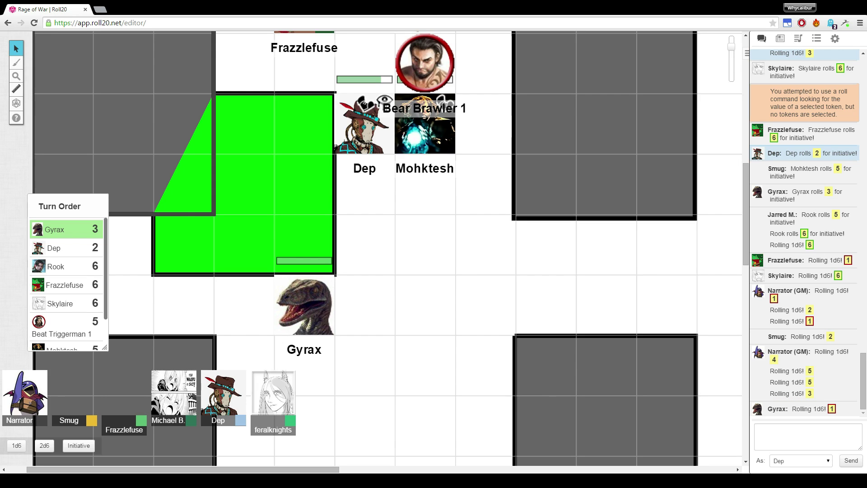
scroll(414, 336, up, 3)
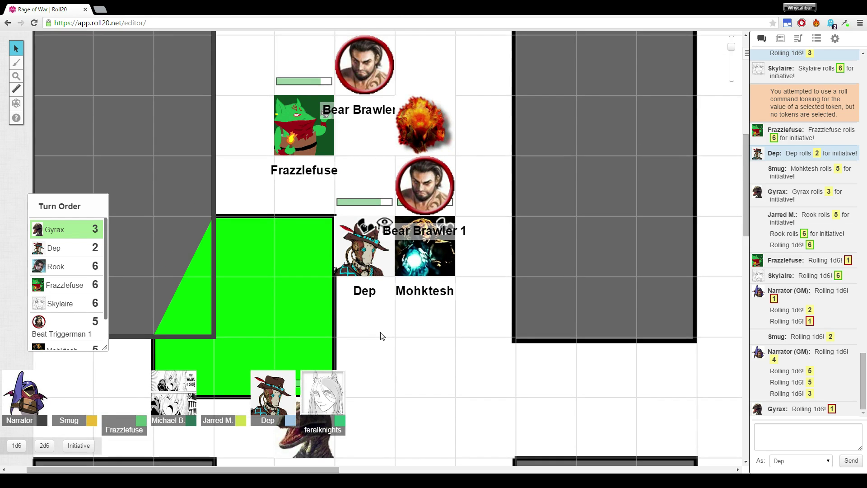
scroll(380, 335, down, 1)
scroll(381, 335, down, 2)
scroll(380, 336, up, 1)
Pick up Dep's token, release it, then select Dep again to act.
click(378, 180)
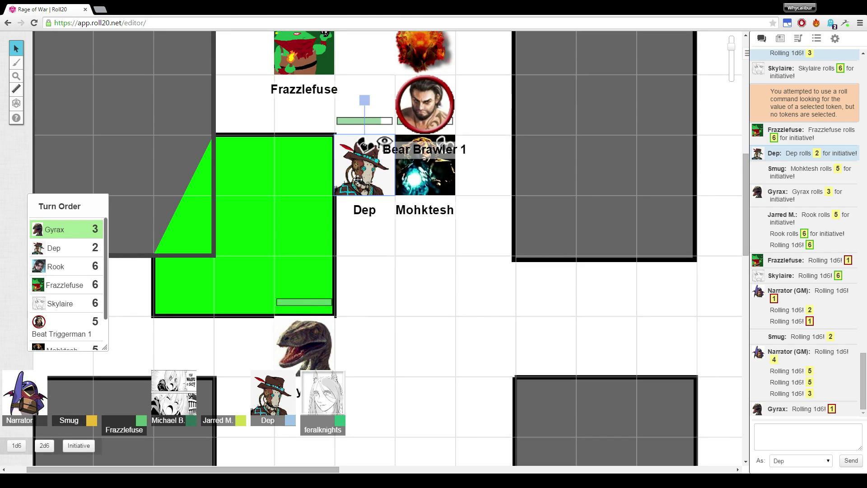
click(418, 242)
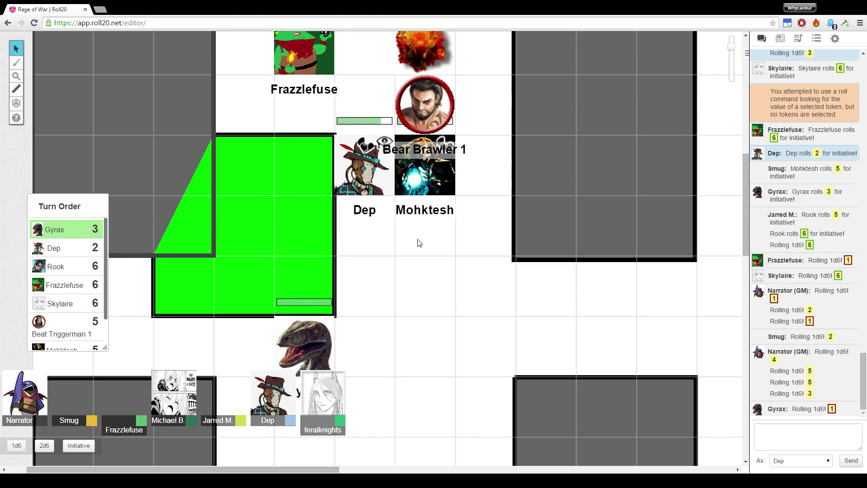
click(378, 182)
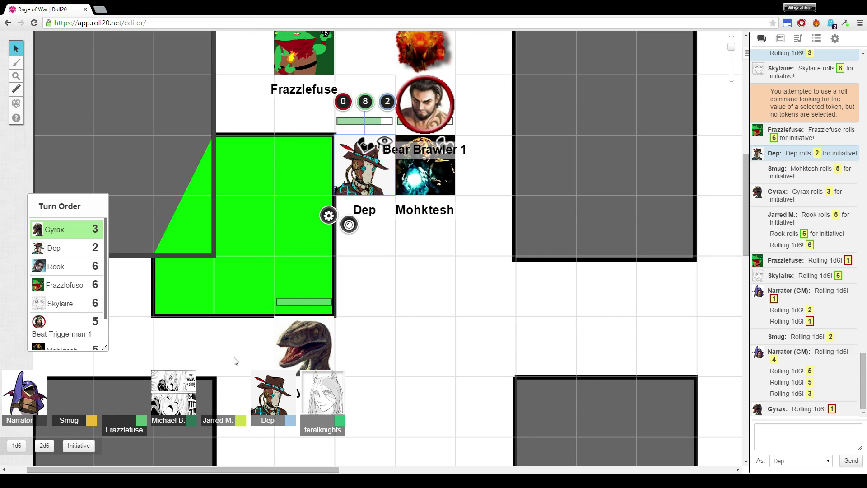
scroll(454, 337, up, 3)
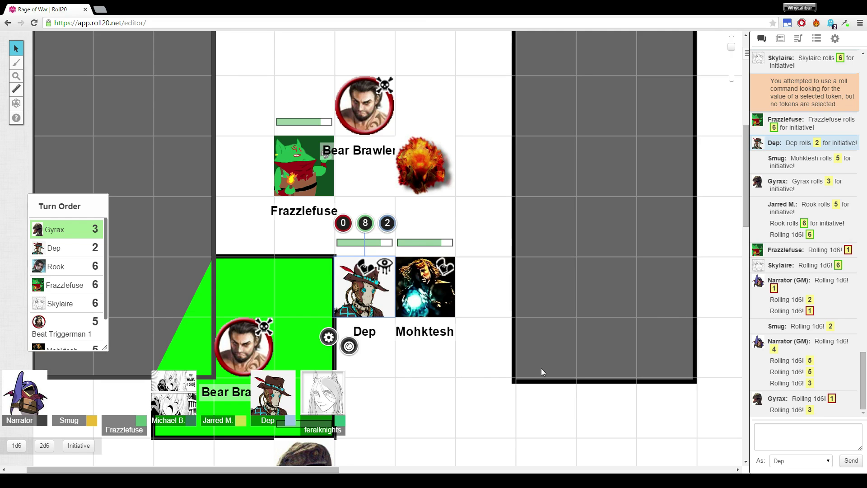
scroll(543, 302, down, 3)
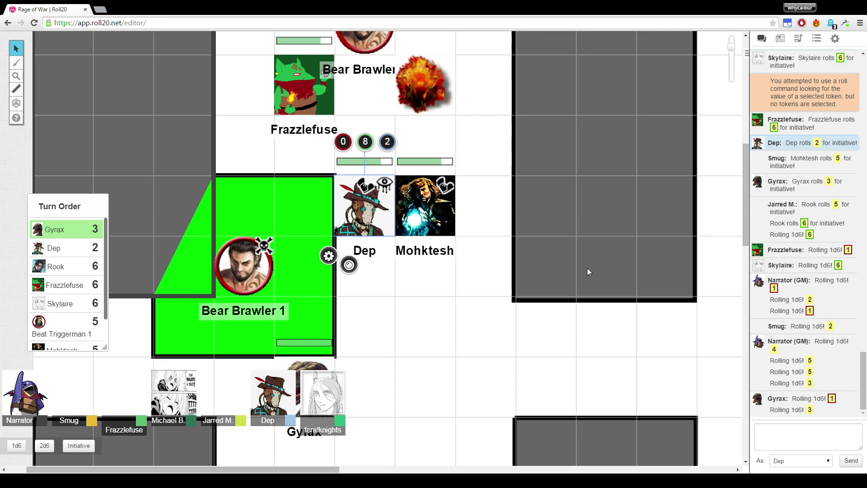
scroll(587, 267, up, 2)
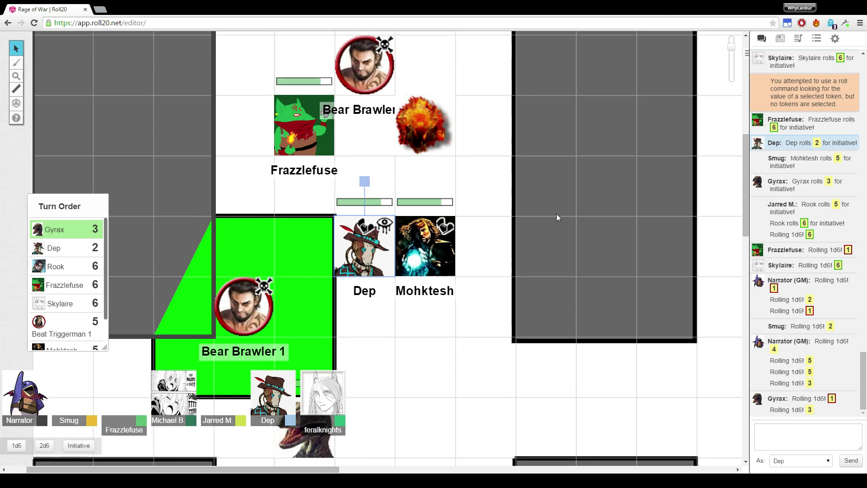
scroll(557, 213, up, 2)
scroll(548, 196, up, 2)
scroll(525, 166, up, 1)
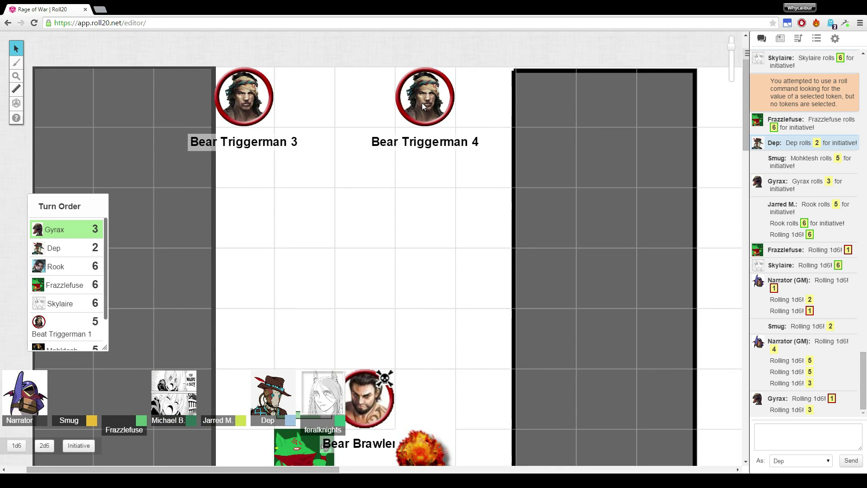
scroll(422, 102, down, 4)
scroll(421, 106, up, 1)
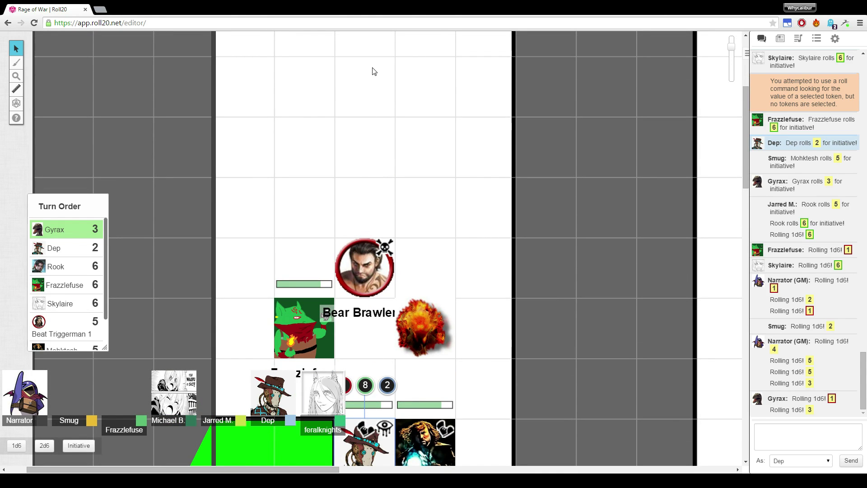
scroll(371, 60, up, 2)
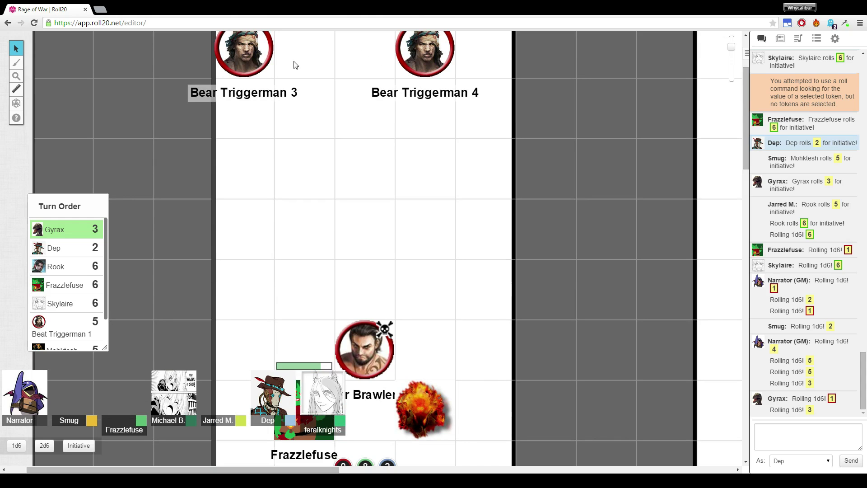
scroll(359, 83, up, 1)
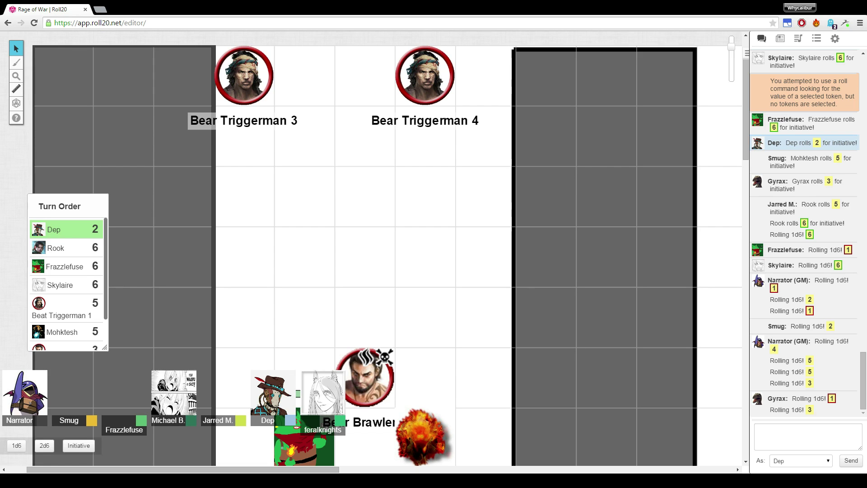
scroll(255, 257, down, 6)
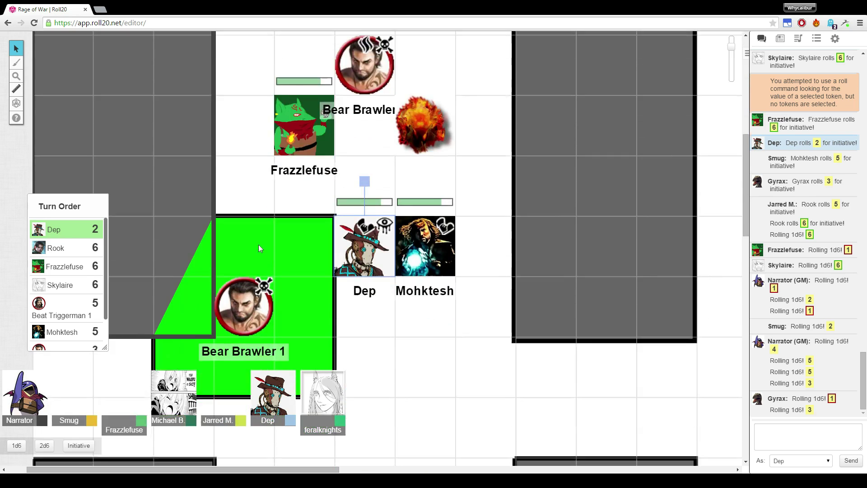
scroll(255, 234, down, 3)
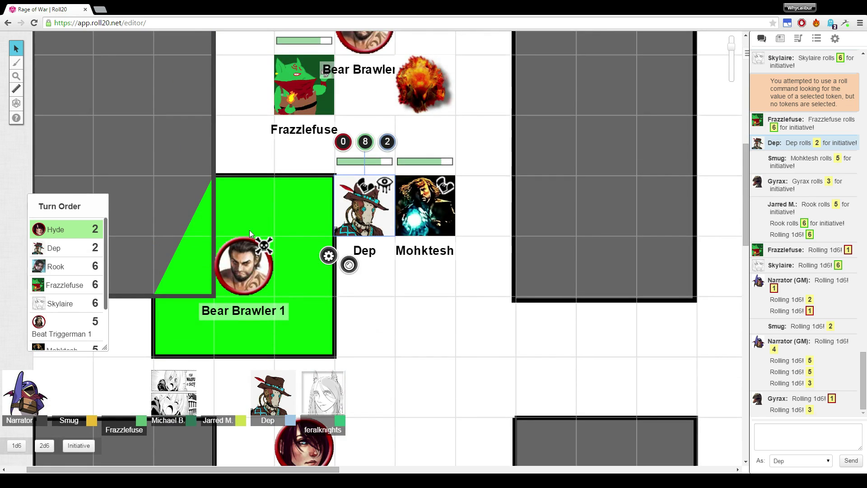
scroll(250, 230, up, 3)
scroll(249, 229, down, 3)
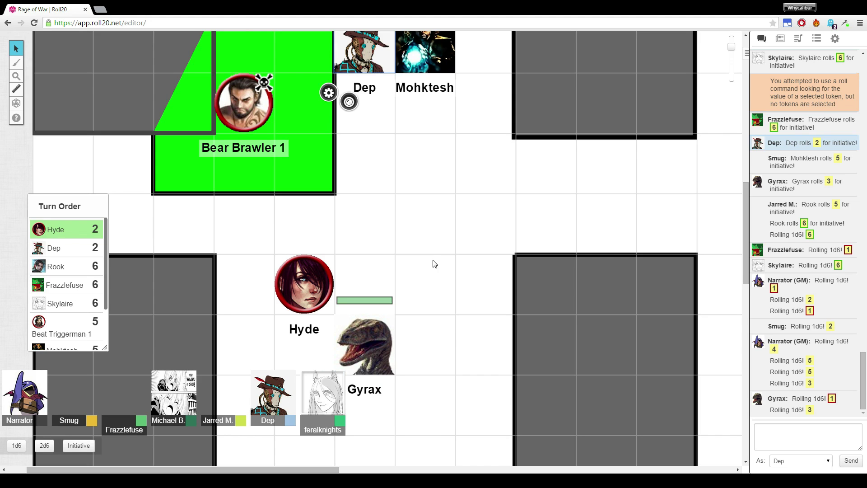
scroll(434, 264, up, 2)
scroll(406, 223, up, 2)
scroll(384, 190, up, 2)
scroll(384, 180, up, 1)
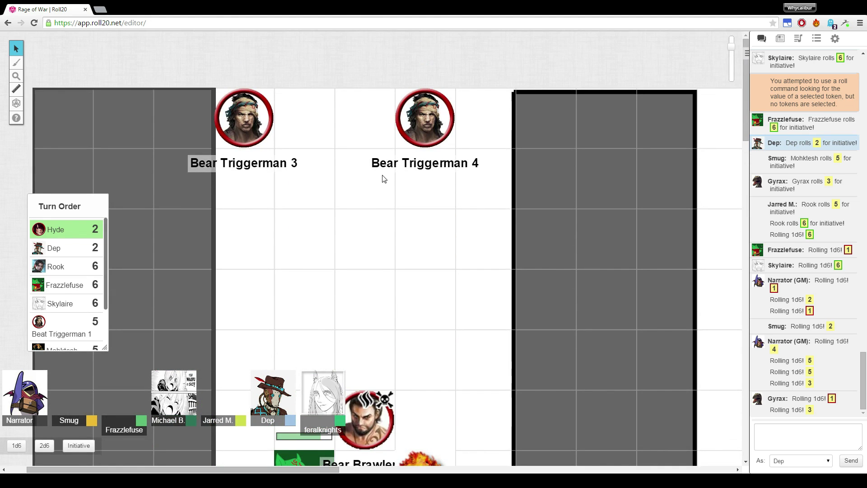
scroll(375, 181, down, 2)
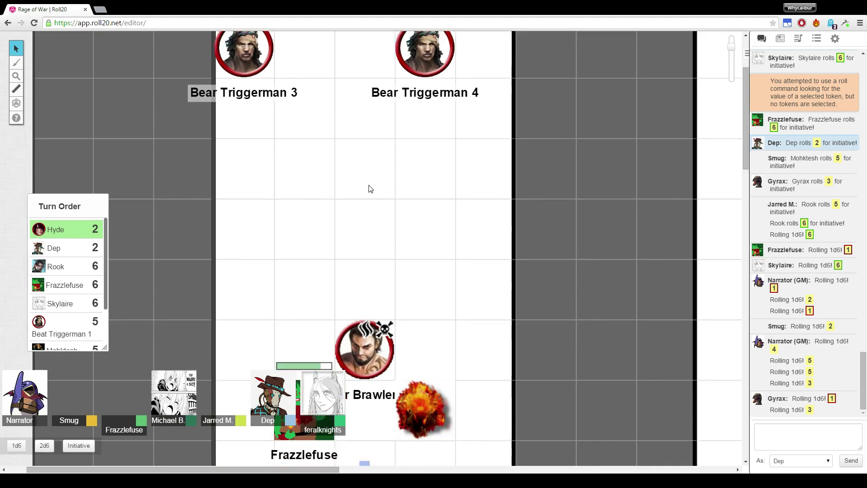
scroll(366, 183, down, 5)
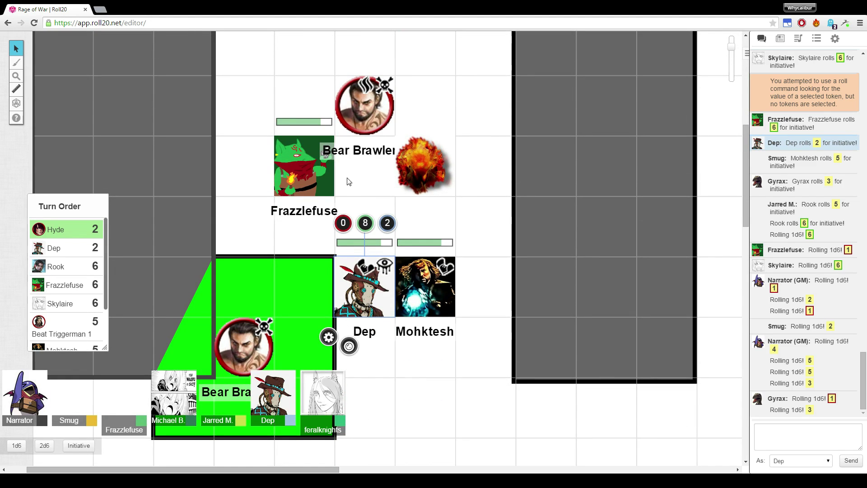
scroll(336, 182, down, 3)
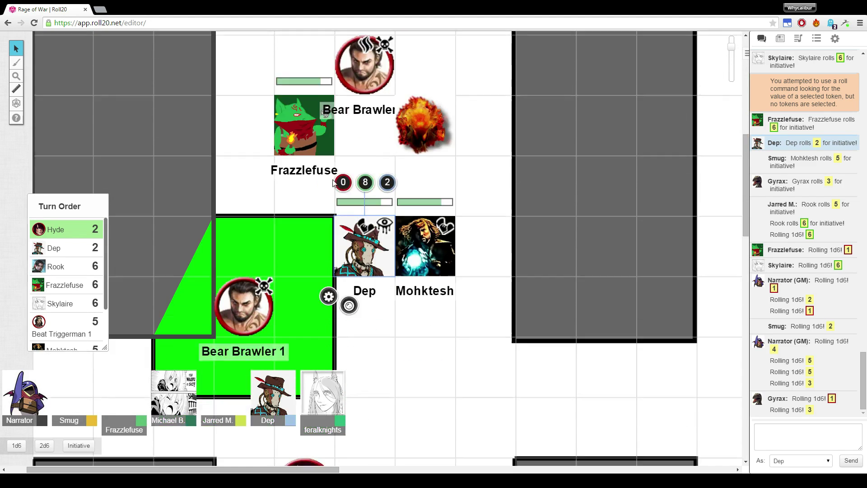
scroll(332, 180, down, 3)
scroll(328, 176, down, 3)
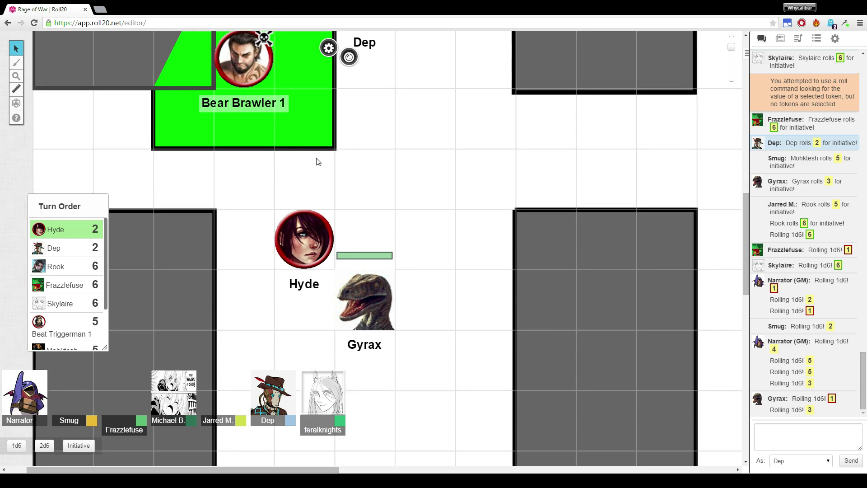
scroll(321, 167, up, 5)
scroll(318, 163, down, 3)
scroll(314, 156, up, 1)
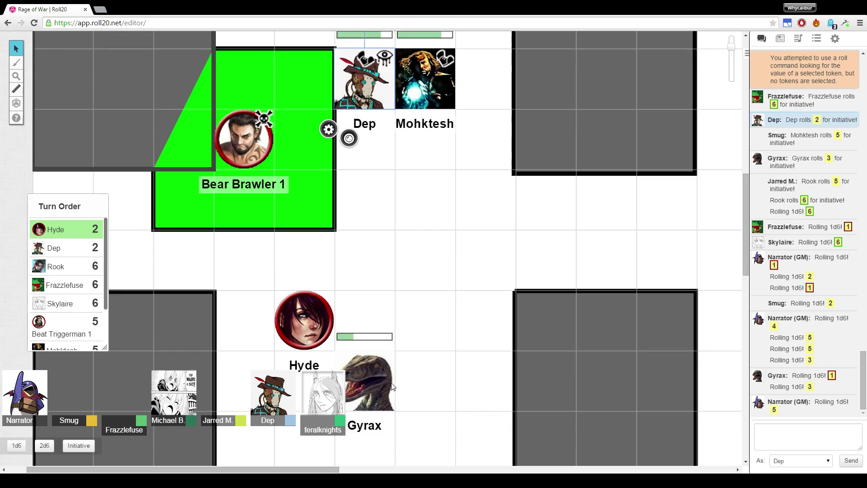
scroll(394, 387, down, 2)
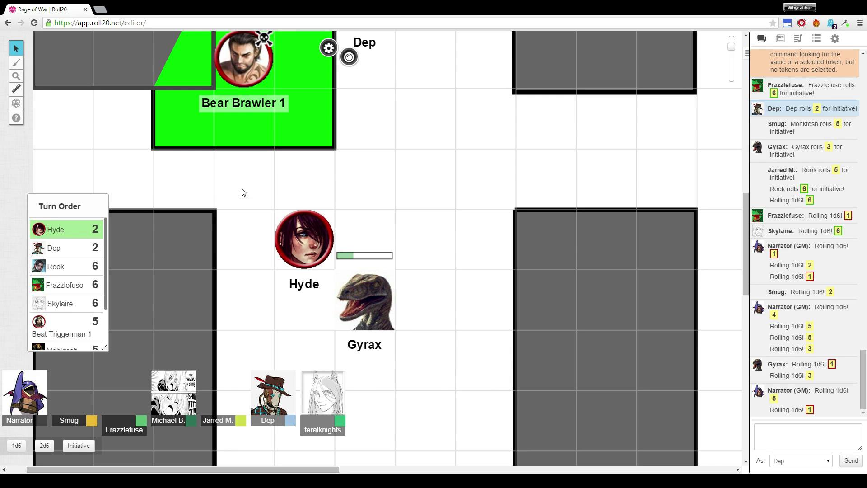
scroll(441, 231, up, 3)
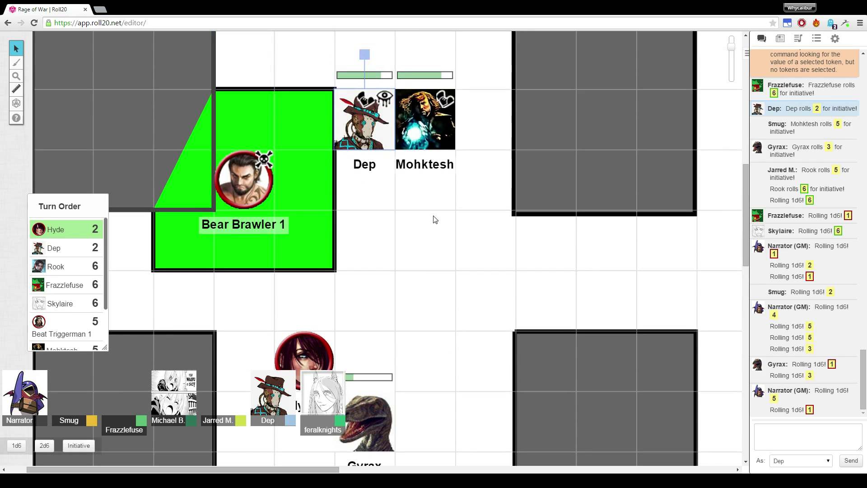
scroll(423, 258, down, 1)
scroll(403, 222, down, 3)
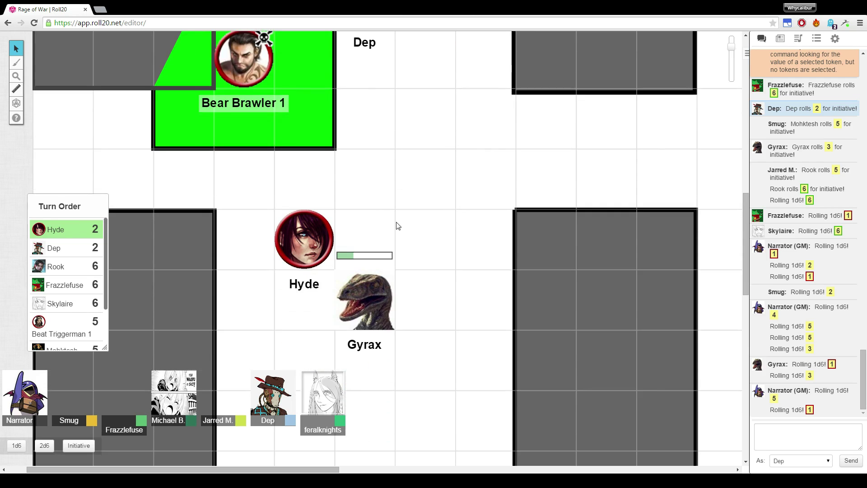
scroll(400, 224, down, 2)
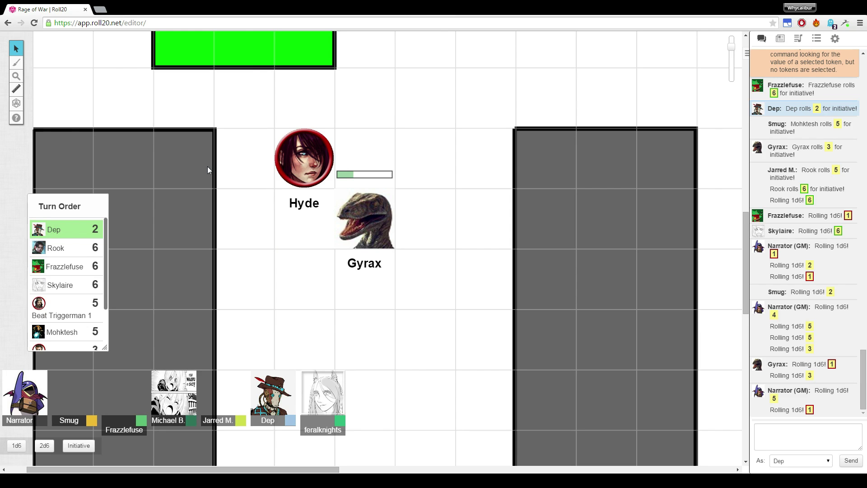
scroll(207, 166, up, 5)
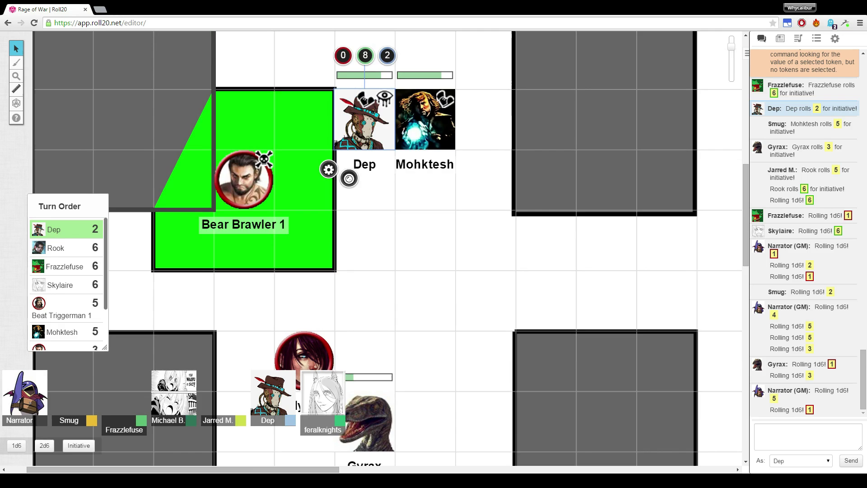
scroll(522, 249, up, 8)
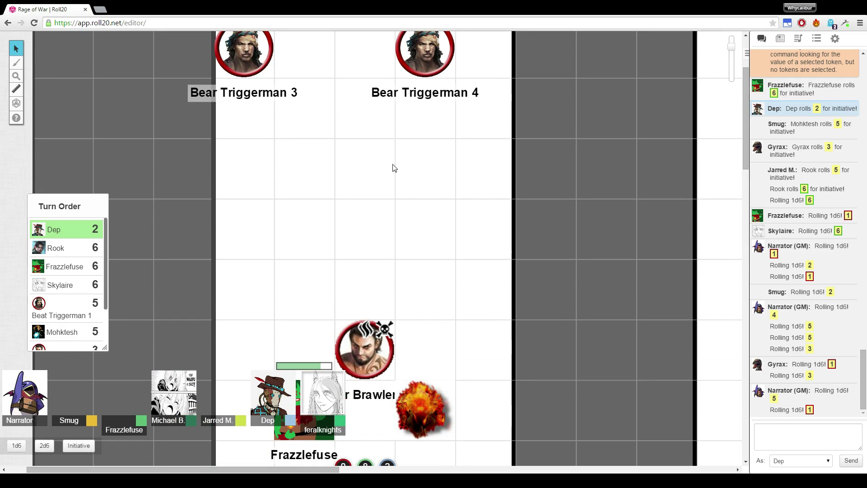
scroll(370, 348, down, 10)
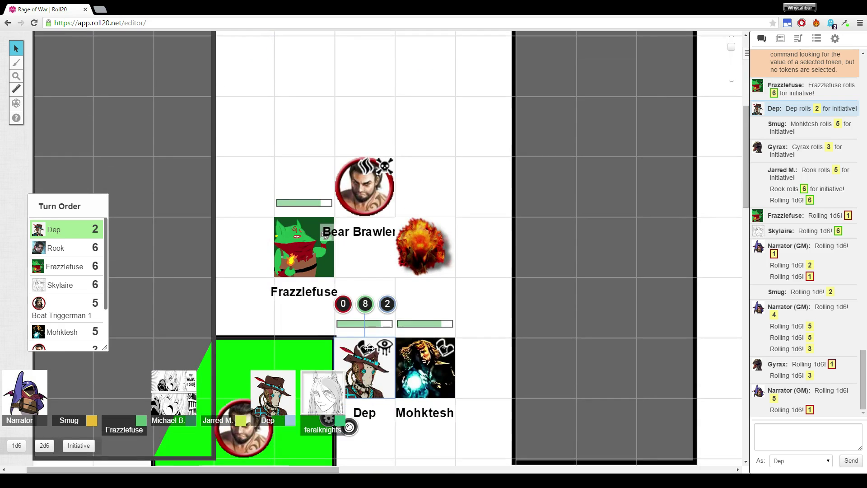
scroll(360, 310, up, 6)
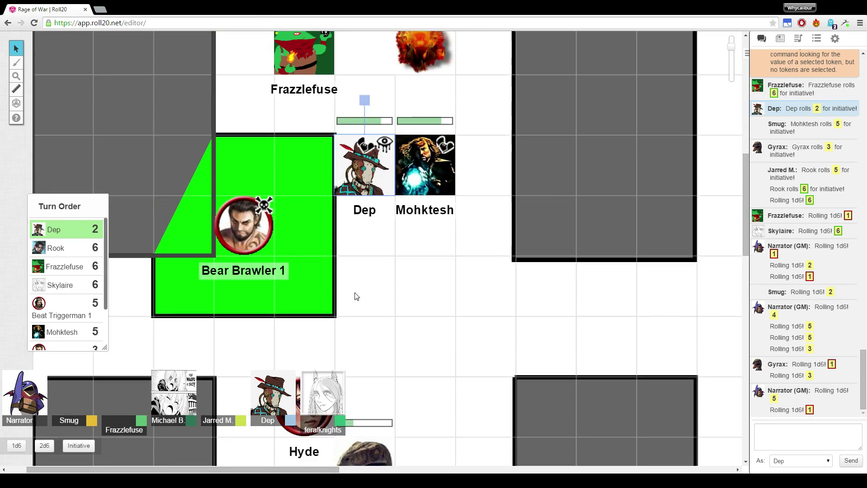
scroll(356, 296, down, 5)
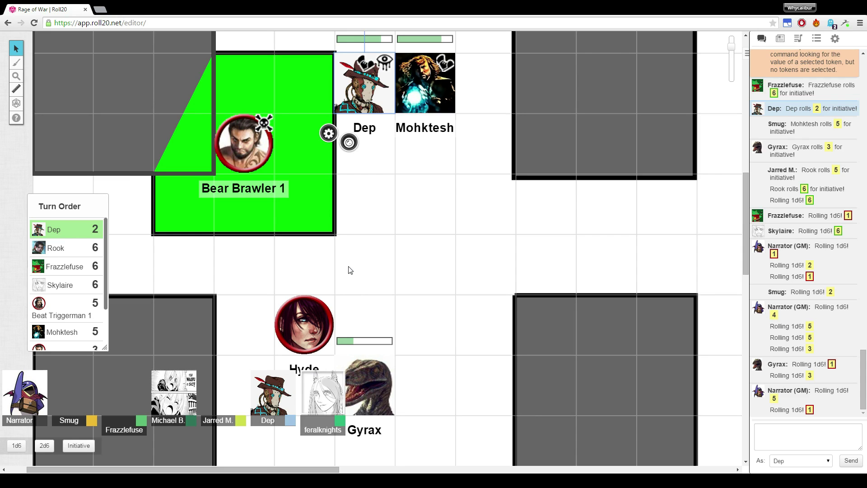
scroll(370, 230, down, 5)
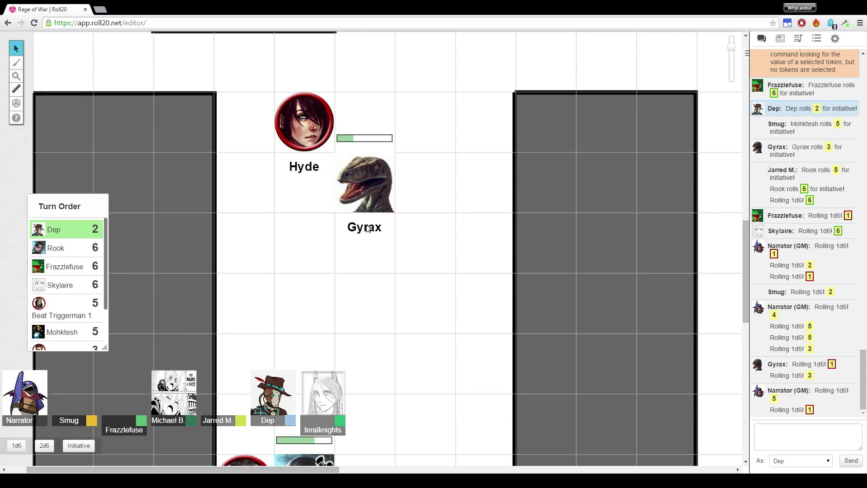
scroll(365, 224, down, 5)
scroll(365, 224, down, 3)
scroll(364, 223, down, 3)
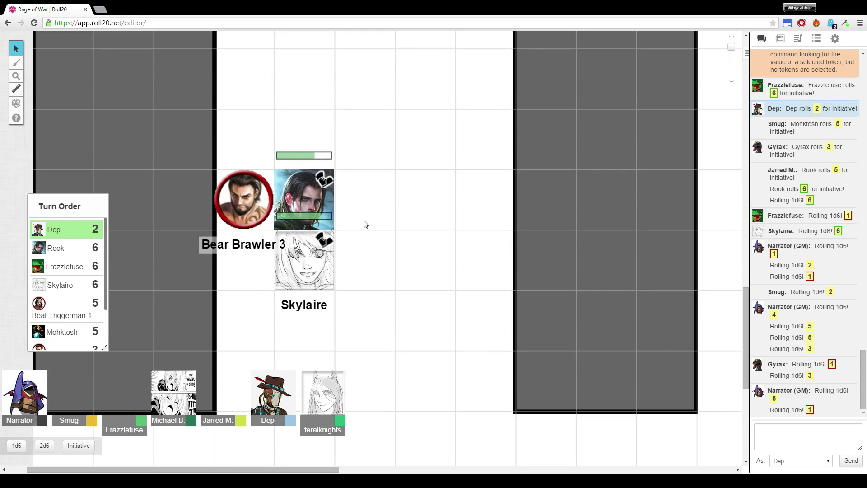
scroll(365, 223, up, 3)
scroll(365, 227, down, 3)
scroll(365, 227, up, 3)
scroll(365, 227, up, 3)
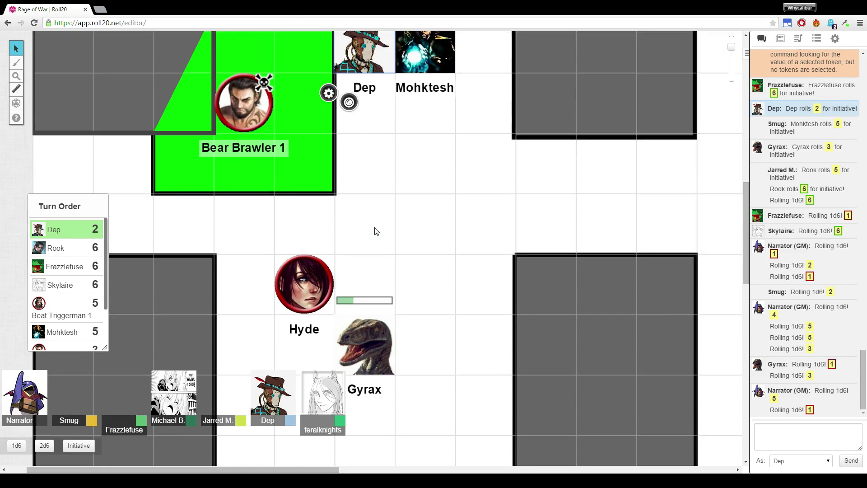
scroll(365, 227, down, 3)
scroll(380, 229, down, 3)
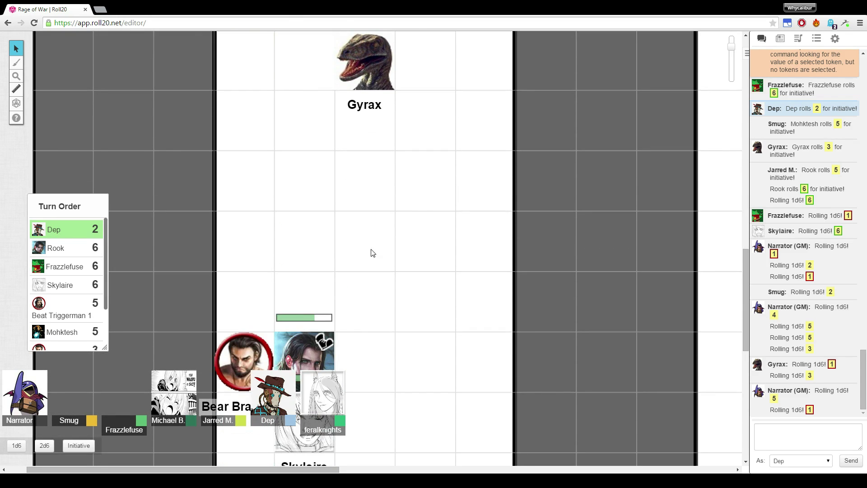
scroll(356, 312, down, 3)
scroll(350, 335, down, 3)
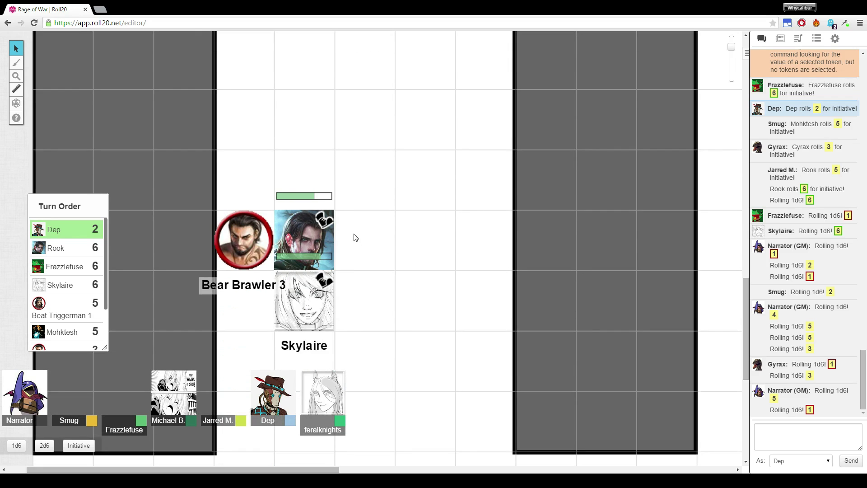
scroll(358, 237, up, 3)
scroll(360, 226, up, 3)
scroll(360, 226, up, 4)
scroll(360, 226, up, 3)
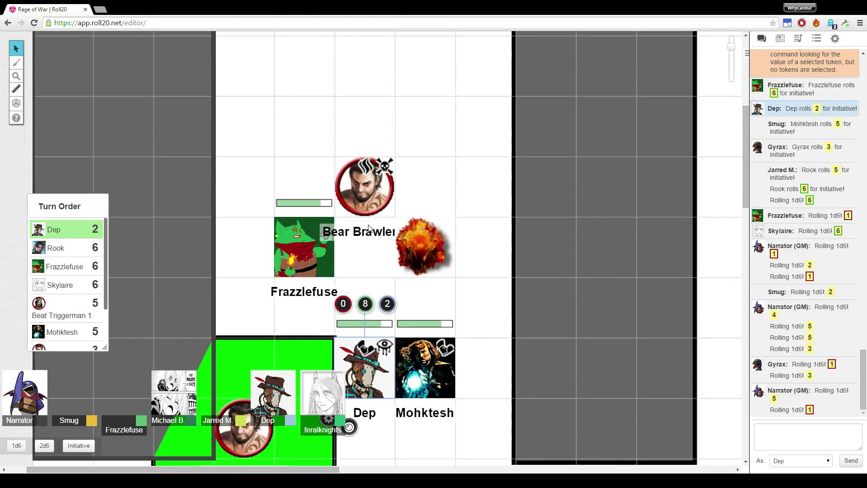
scroll(379, 224, up, 4)
scroll(382, 198, up, 1)
scroll(356, 196, down, 2)
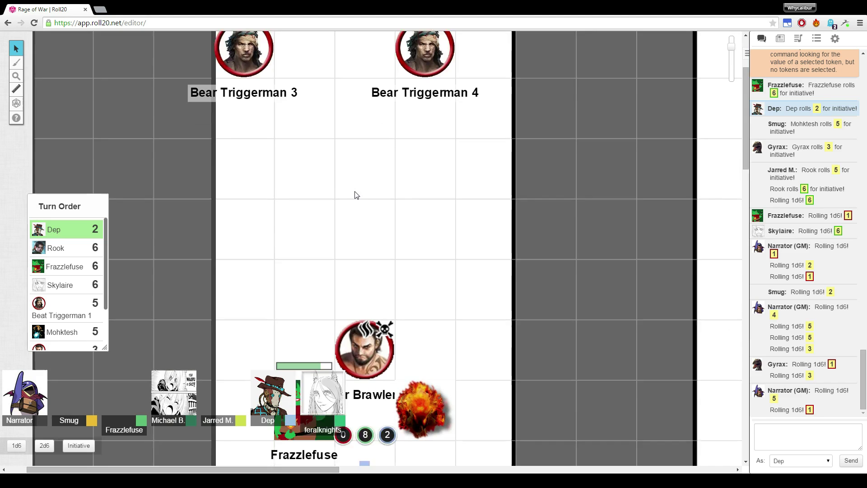
scroll(356, 196, down, 2)
scroll(355, 196, down, 2)
scroll(356, 195, up, 2)
scroll(356, 195, up, 1)
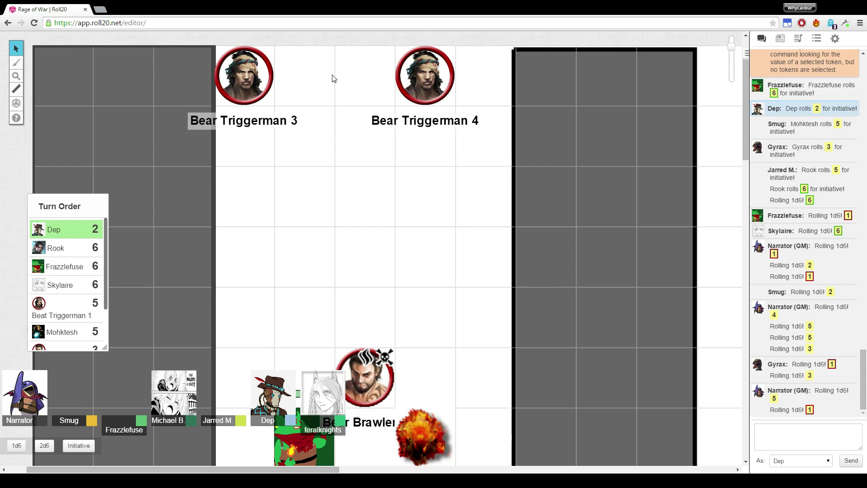
Ping the map spot between Bear Triggermen 3 and 4, above the Bear Brawler.
click(357, 81)
scroll(399, 176, down, 5)
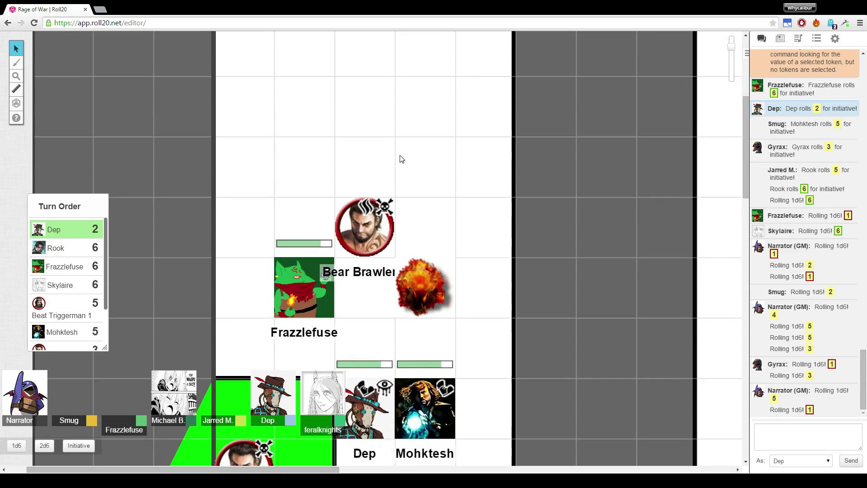
scroll(399, 175, down, 3)
scroll(381, 288, up, 4)
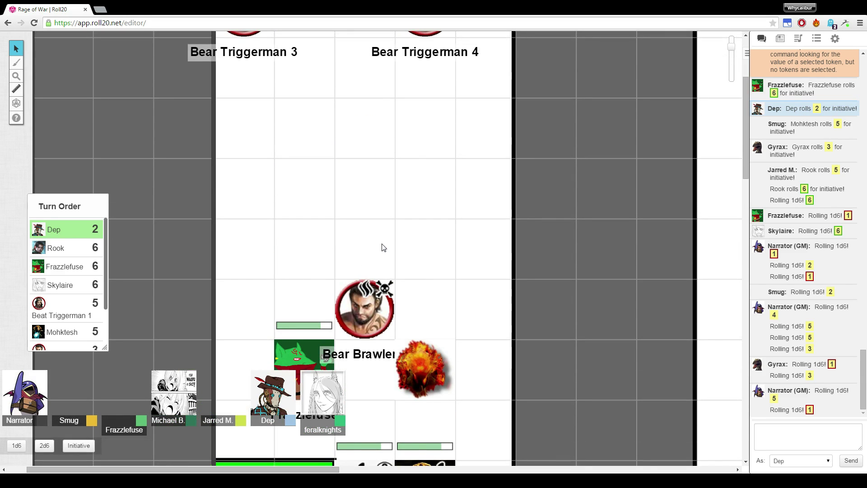
scroll(383, 223, up, 4)
scroll(384, 205, down, 1)
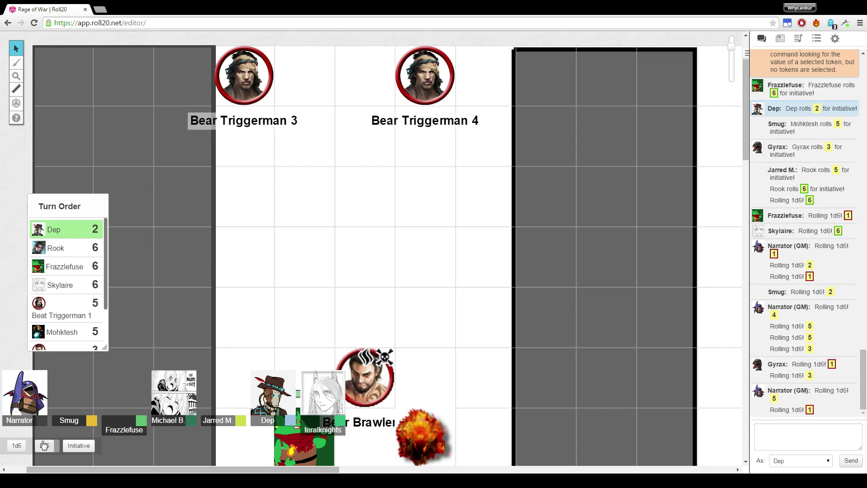
Roll 2d6 for Dep using the bottom-left macro bar button.
click(45, 445)
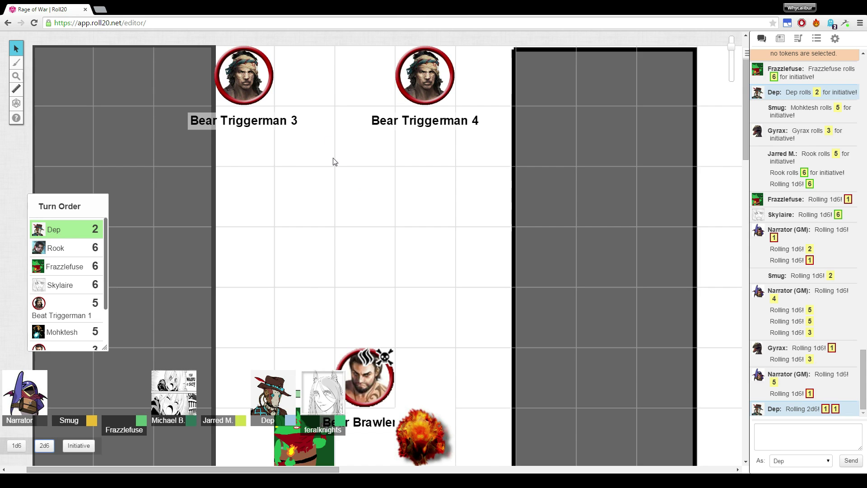
scroll(333, 162, down, 2)
scroll(349, 172, down, 2)
scroll(349, 173, down, 2)
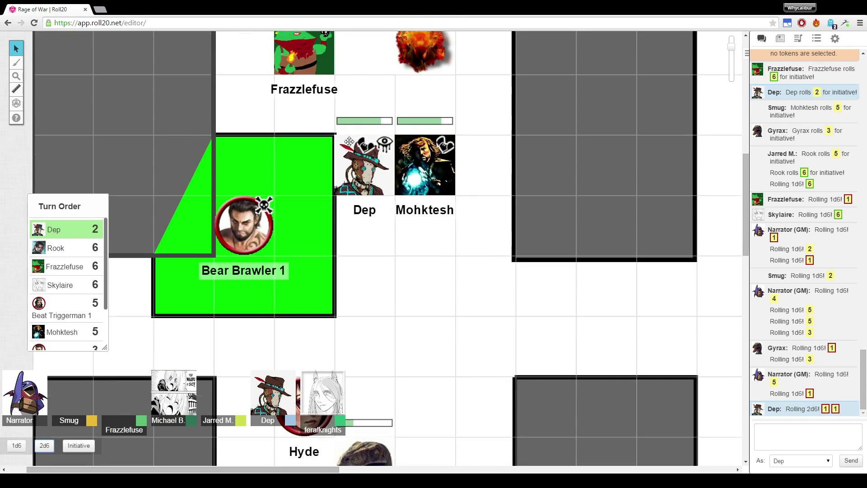
scroll(349, 152, down, 3)
scroll(350, 141, up, 2)
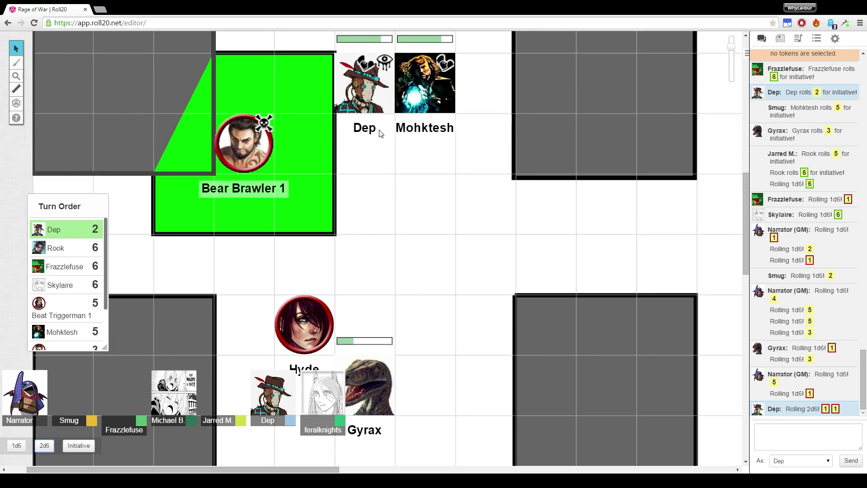
scroll(378, 124, up, 4)
scroll(379, 124, up, 2)
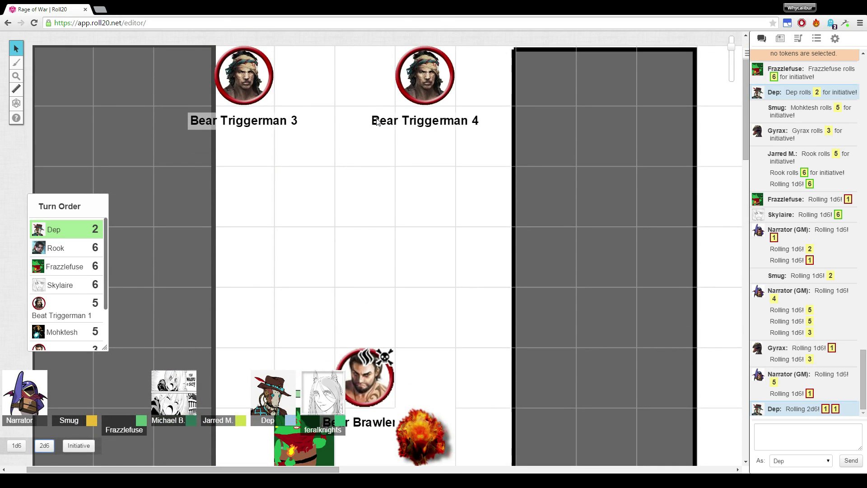
scroll(378, 121, down, 4)
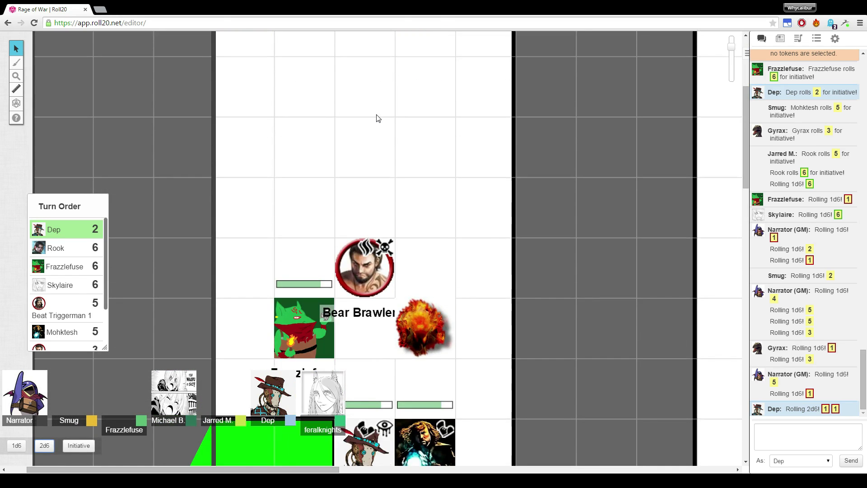
scroll(375, 115, down, 3)
scroll(376, 115, down, 4)
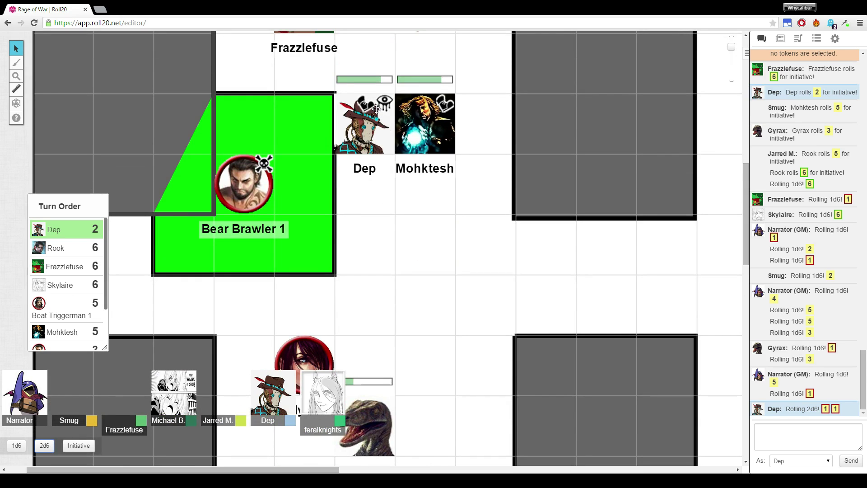
scroll(378, 116, down, 5)
scroll(378, 116, up, 2)
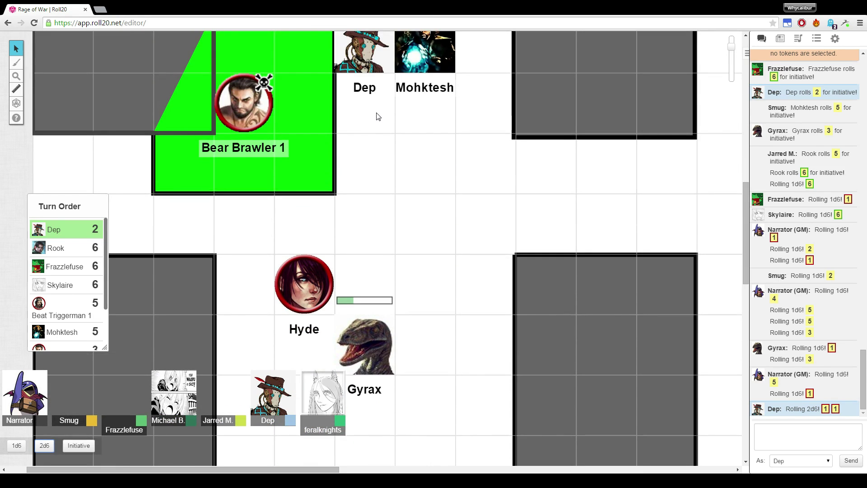
scroll(378, 116, up, 5)
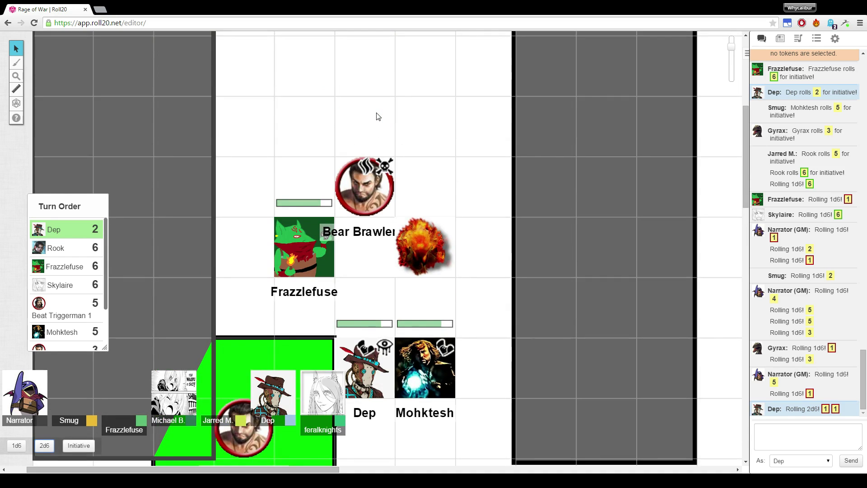
scroll(378, 113, up, 3)
scroll(380, 196, down, 3)
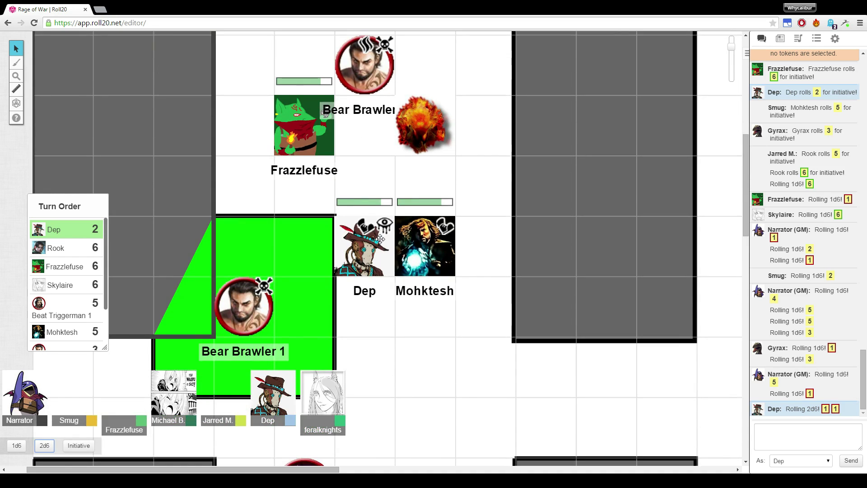
scroll(381, 223, down, 3)
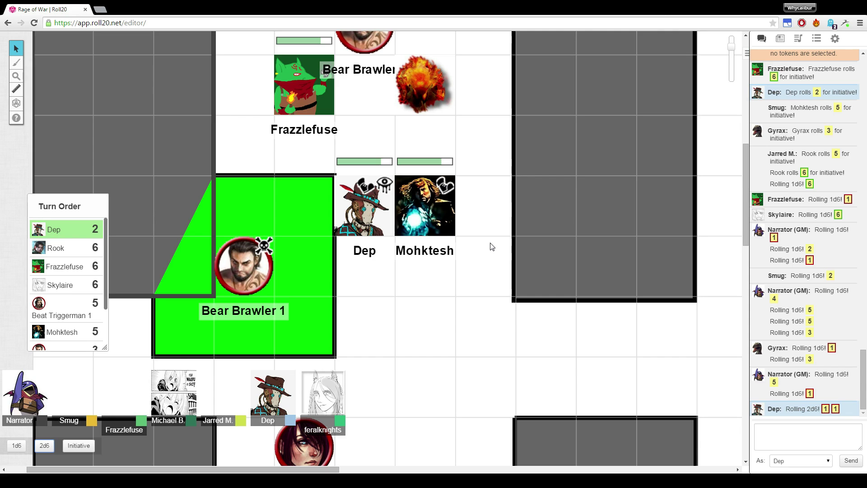
Change Dep's blue-bar attribute value from 2 to 1, then deselect the token.
click(383, 200)
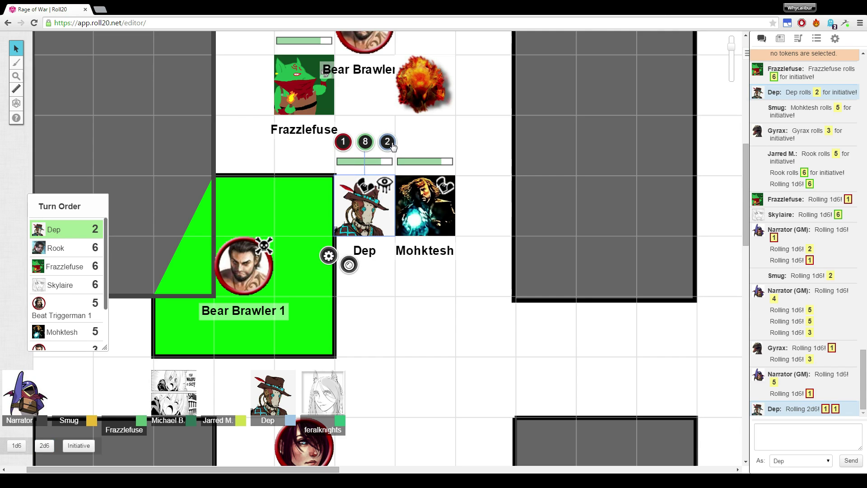
click(387, 141)
text(1)
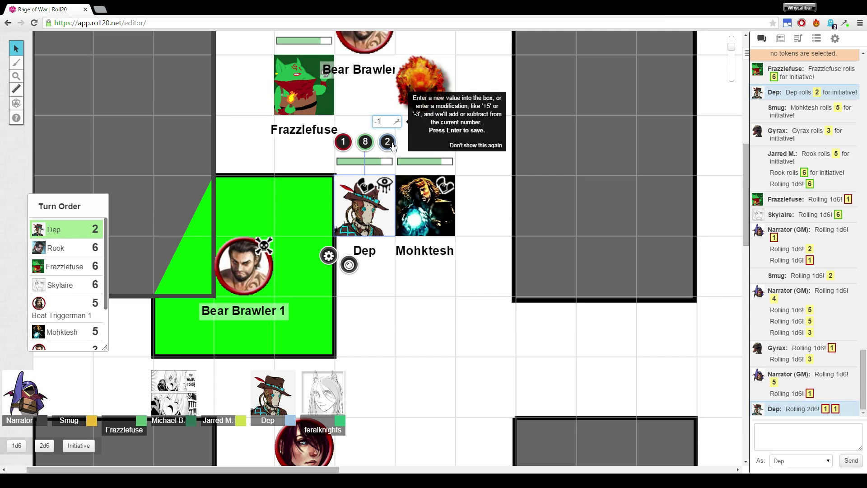
key(Return)
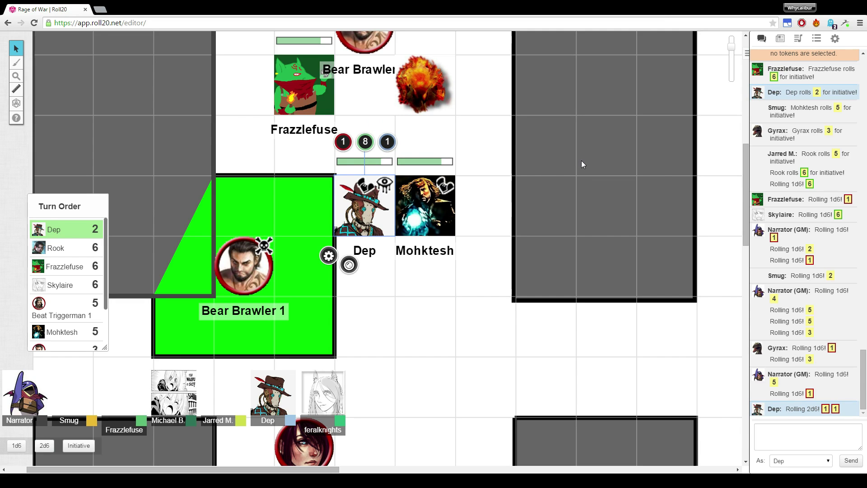
click(562, 325)
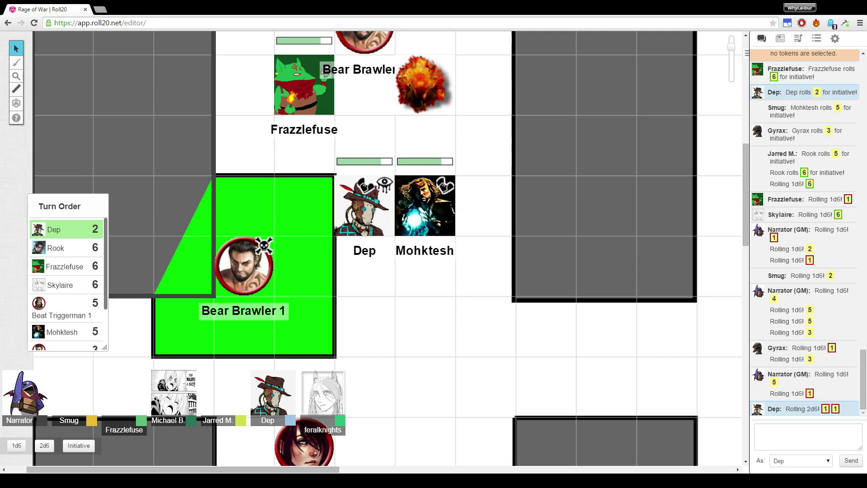
scroll(544, 296, down, 3)
scroll(544, 296, down, 3)
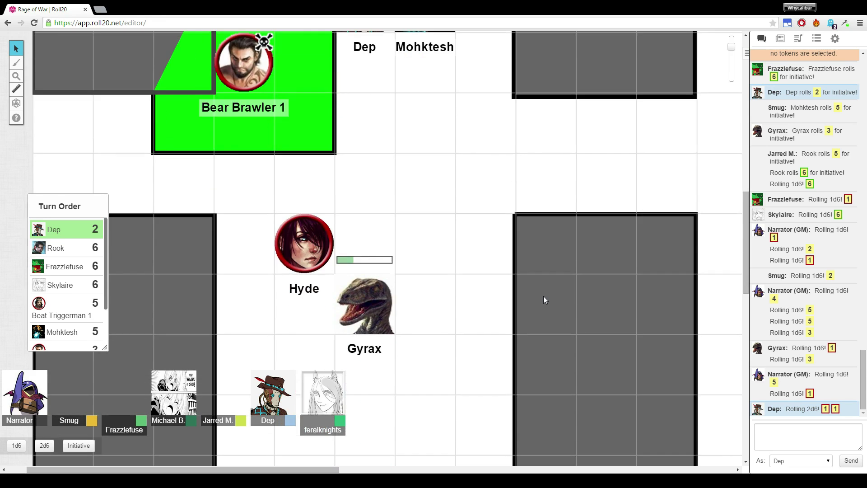
scroll(543, 296, up, 4)
scroll(544, 296, up, 3)
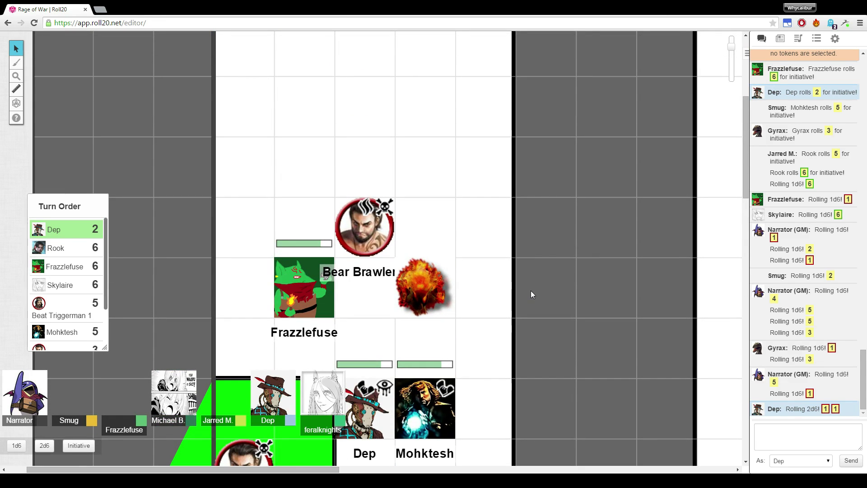
scroll(530, 291, down, 4)
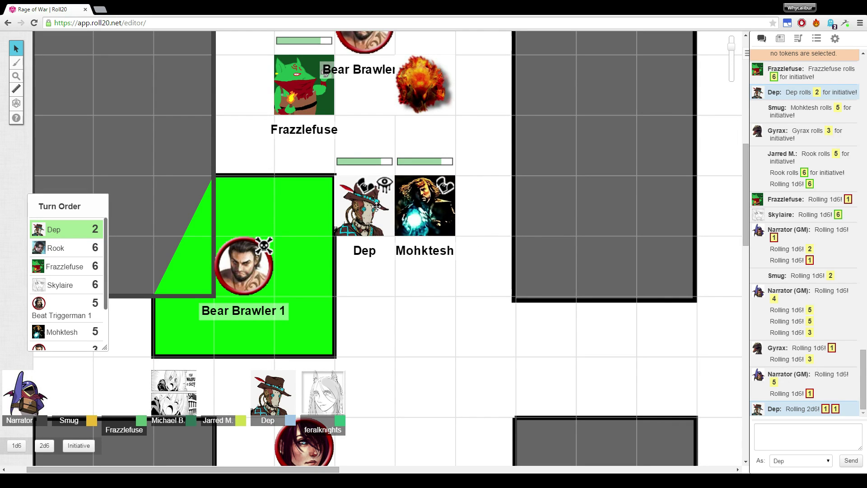
Move Dep's token to the square right of Mohktesh and deselect it.
drag(377, 207, 485, 206)
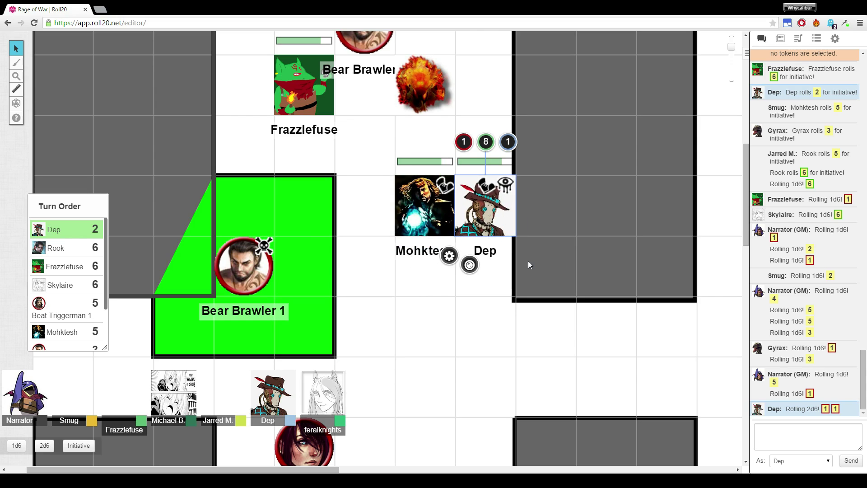
click(528, 290)
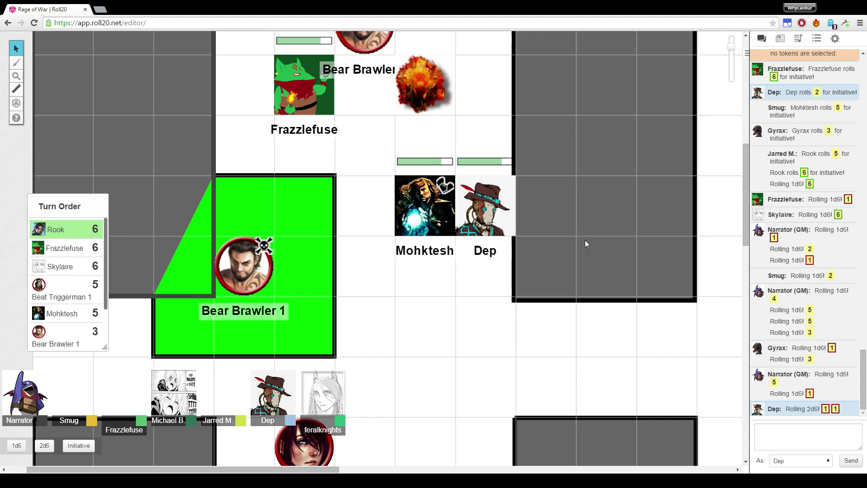
scroll(554, 175, down, 5)
scroll(549, 184, down, 3)
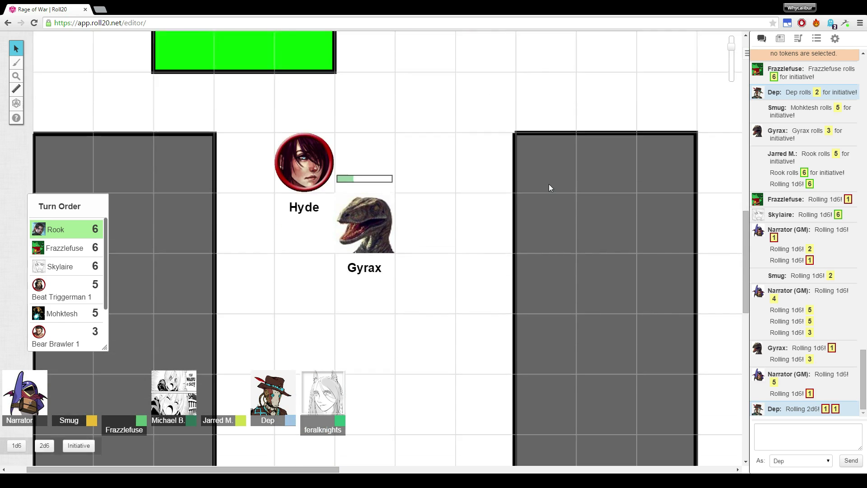
scroll(549, 184, down, 5)
scroll(549, 184, down, 3)
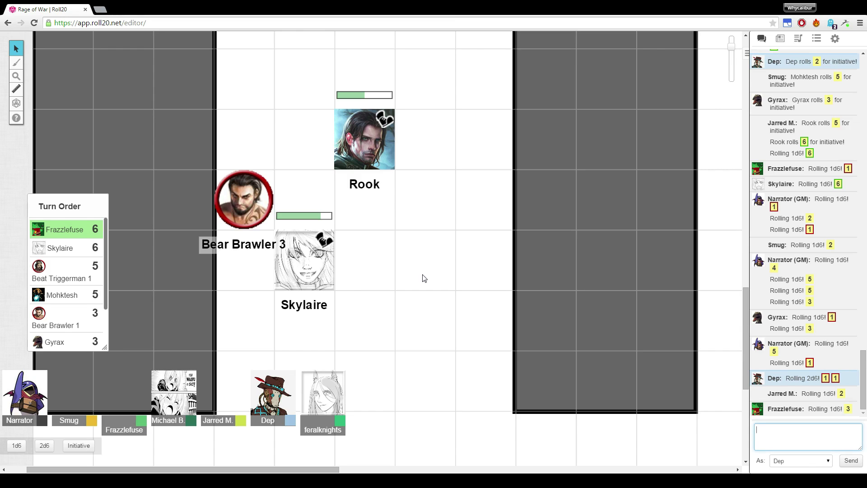
scroll(390, 261, up, 5)
scroll(386, 256, up, 5)
scroll(386, 255, up, 5)
scroll(383, 250, up, 3)
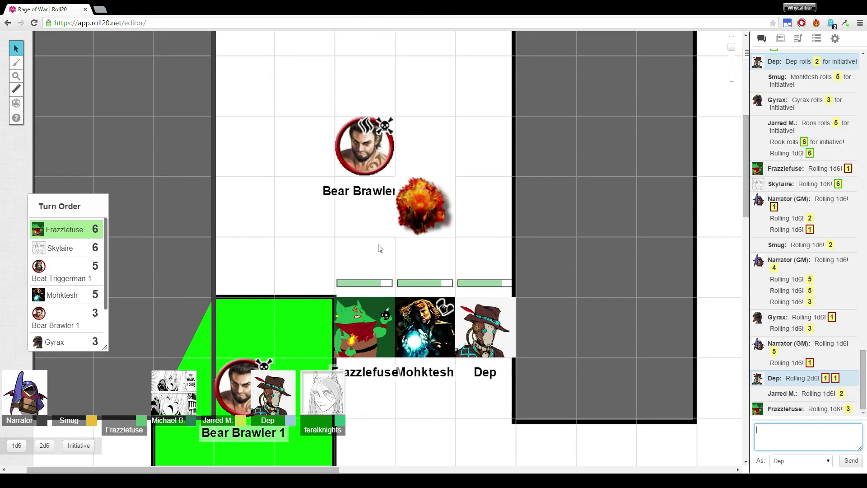
scroll(380, 247, down, 1)
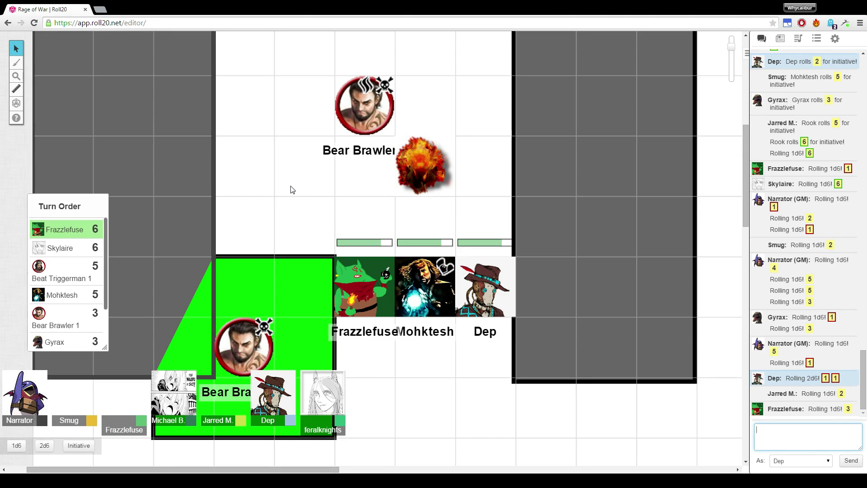
scroll(291, 188, up, 6)
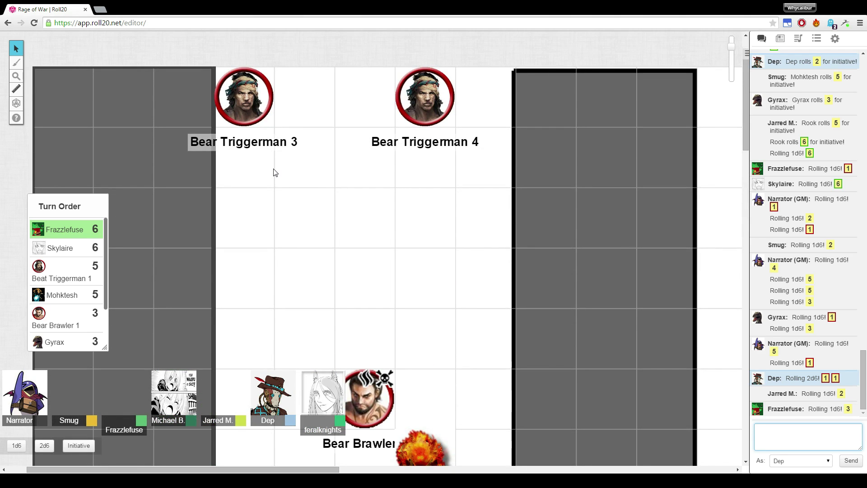
scroll(275, 172, down, 5)
scroll(274, 172, down, 3)
scroll(273, 169, up, 2)
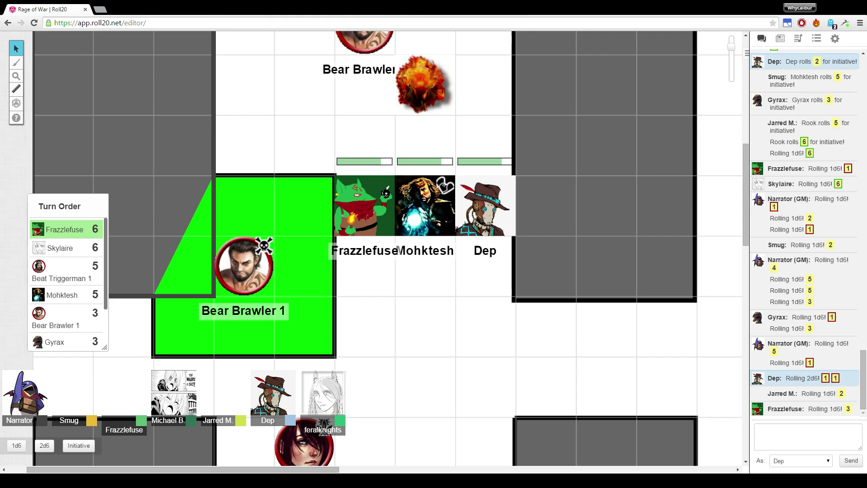
scroll(277, 100, up, 2)
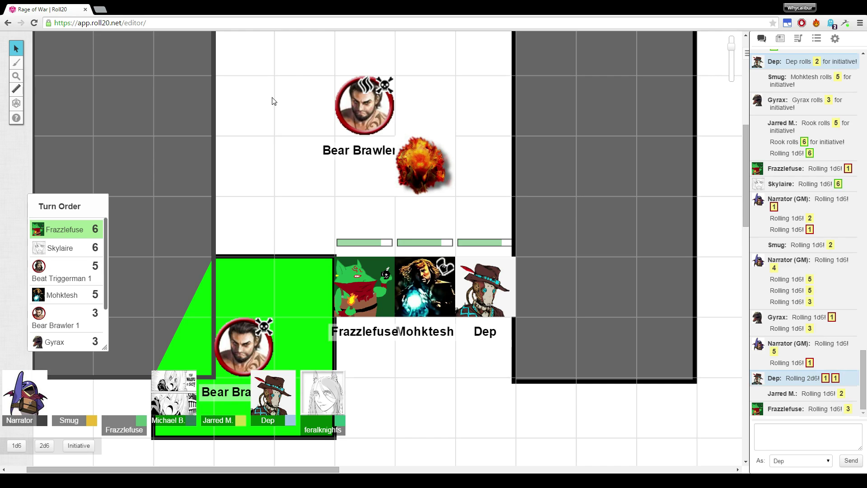
key(Delete)
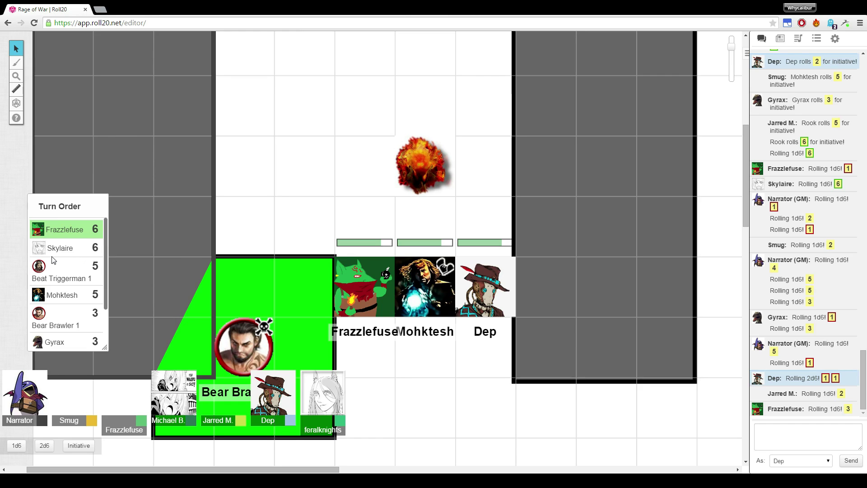
scroll(64, 271, down, 3)
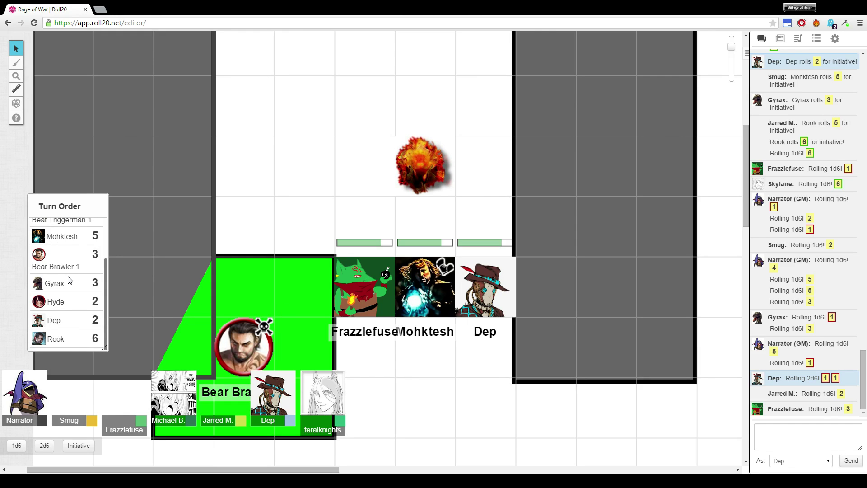
scroll(400, 400, down, 3)
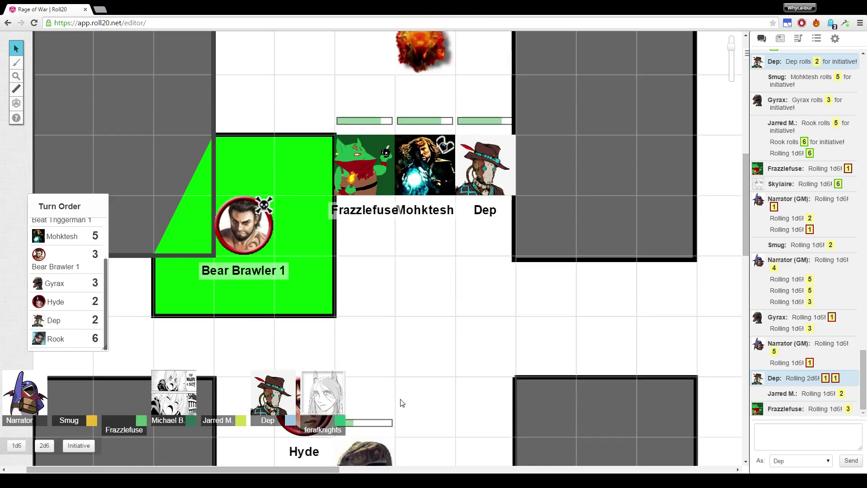
scroll(399, 400, down, 3)
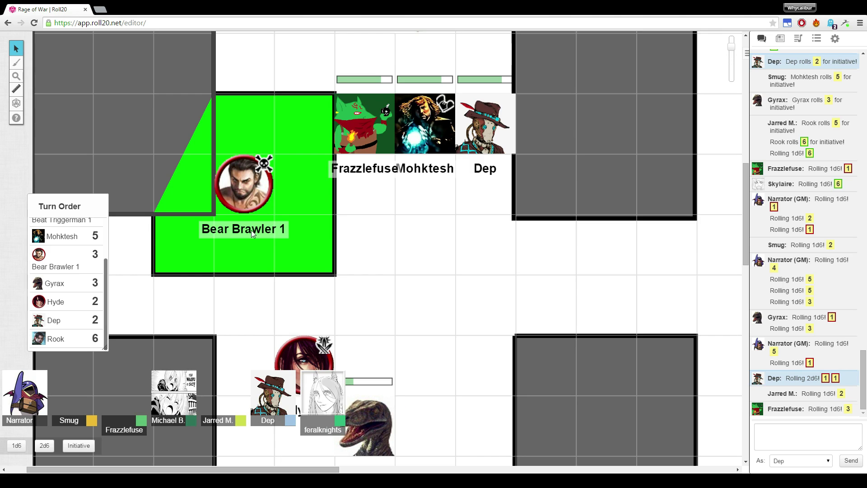
scroll(454, 173, down, 3)
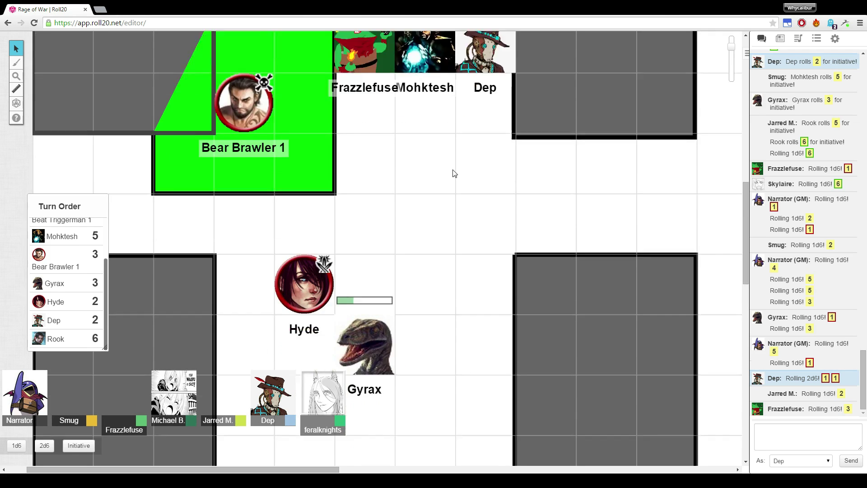
scroll(454, 174, down, 3)
scroll(423, 210, down, 2)
scroll(423, 210, down, 2)
scroll(420, 212, down, 2)
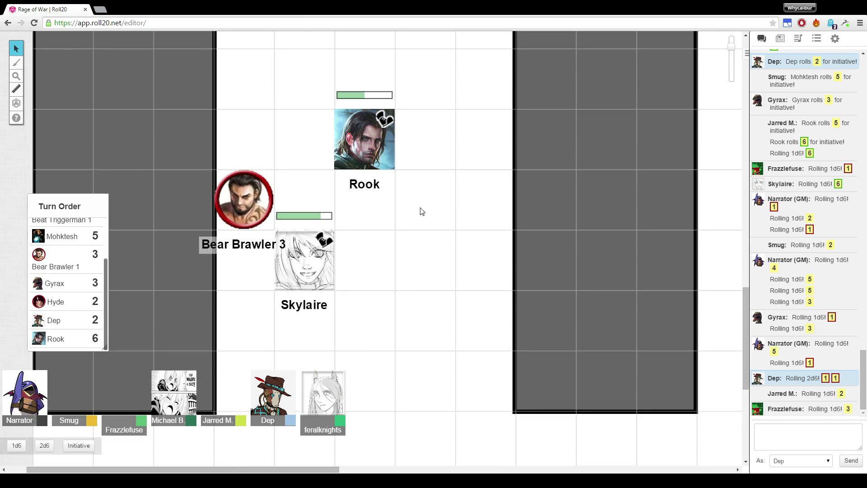
scroll(420, 211, up, 3)
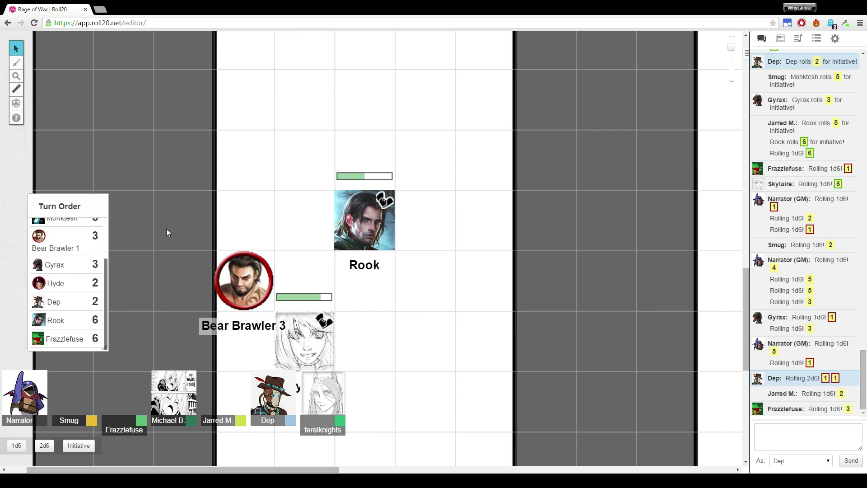
scroll(99, 267, up, 3)
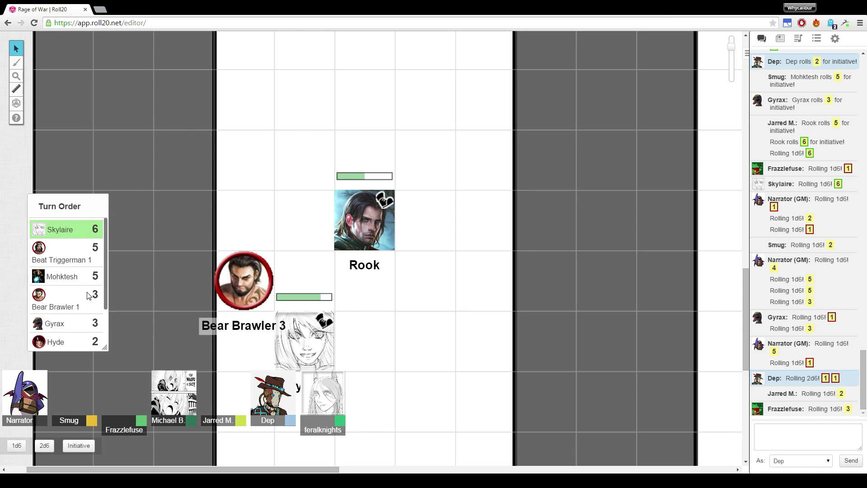
scroll(466, 271, down, 3)
scroll(466, 271, up, 2)
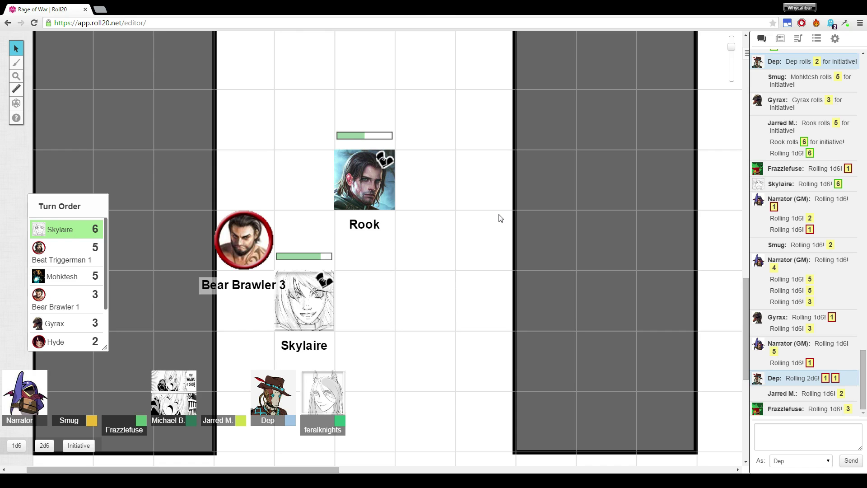
scroll(501, 217, down, 1)
scroll(517, 201, down, 1)
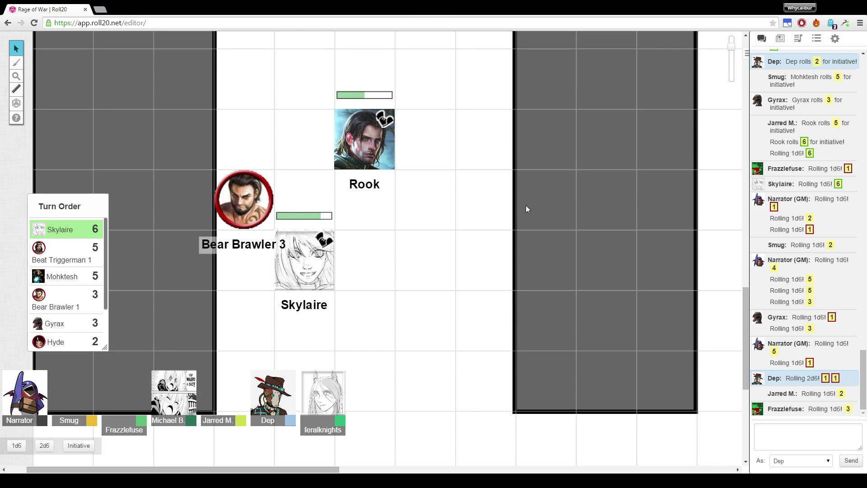
scroll(535, 181, up, 1)
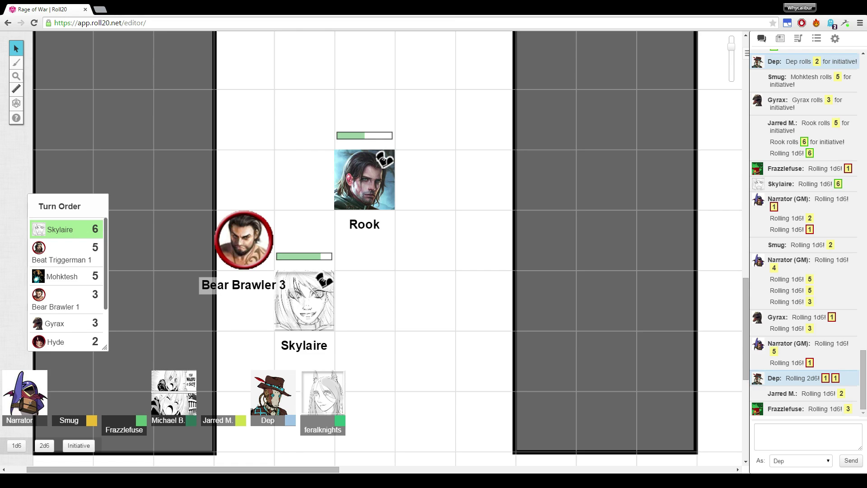
Measure two squares upward from Skylaire's token with the ruler, then clear it.
drag(304, 257, 304, 119)
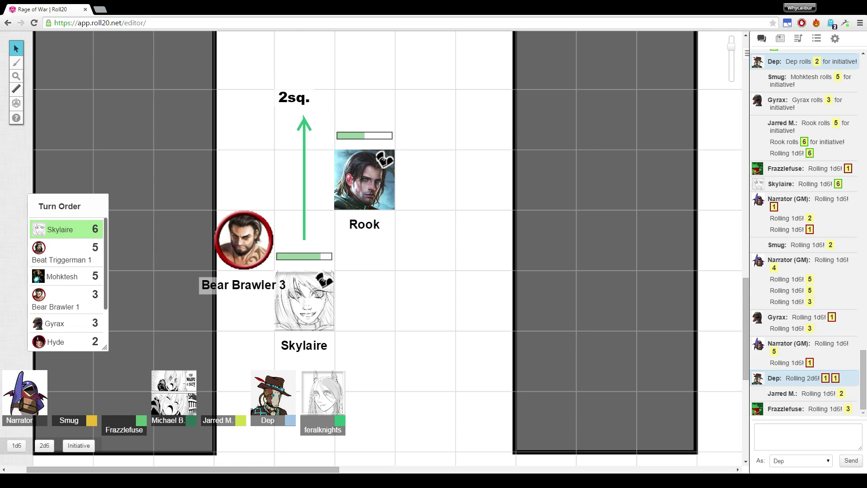
drag(303, 237, 303, 122)
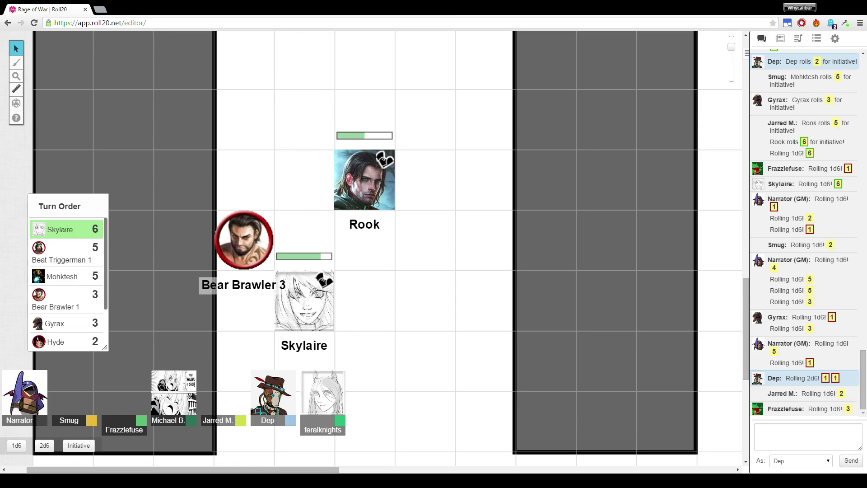